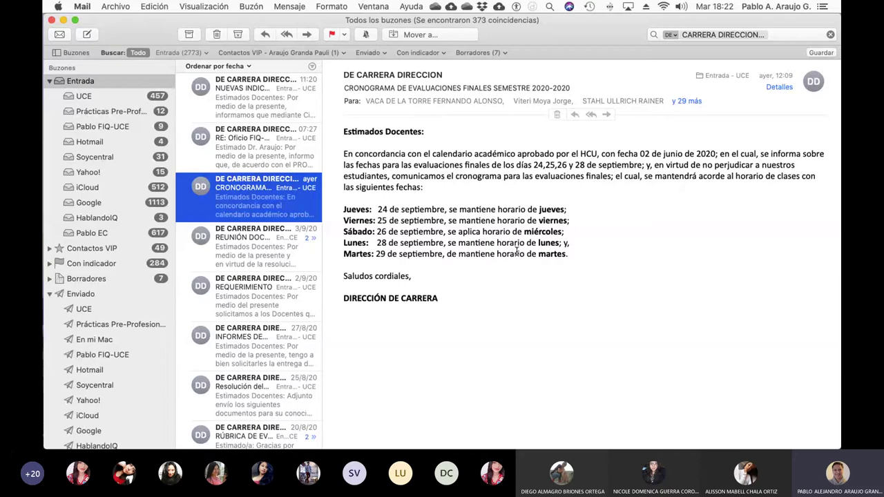
- Switch to the Cálculos Básicos 1 course in Safari and add a new Consulta activity to it
mouse_move(373, 445)
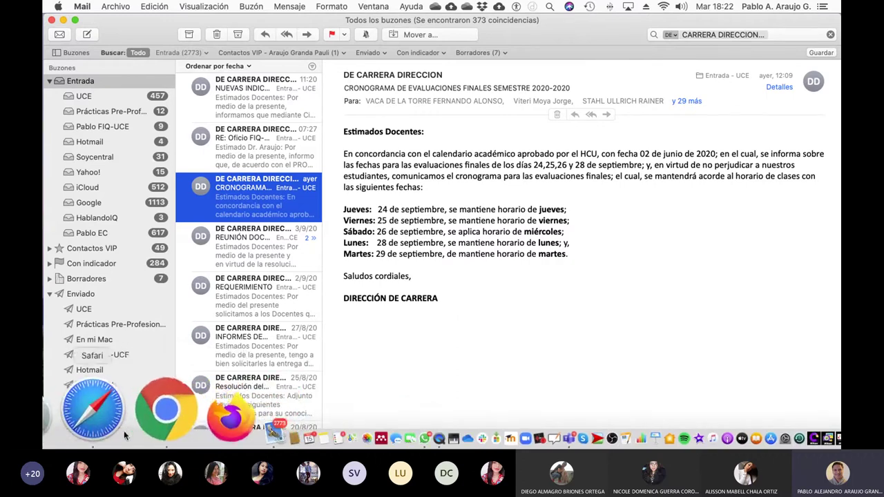
left_click(119, 428)
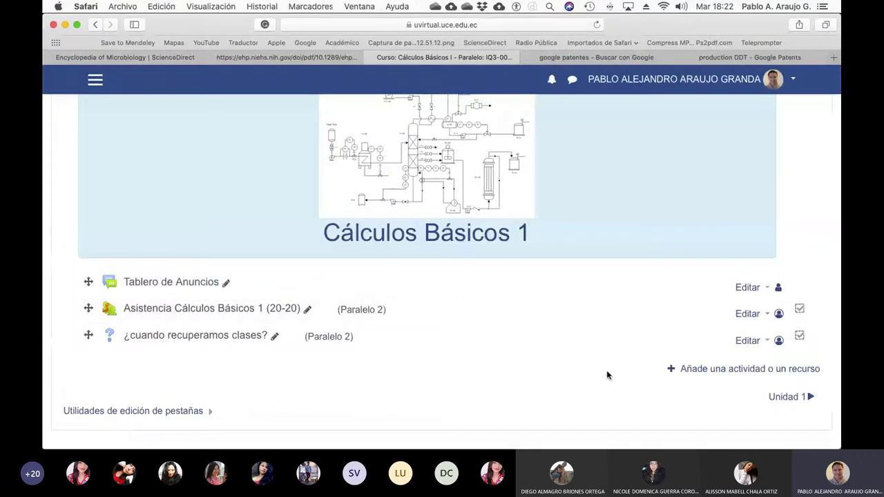
left_click(699, 370)
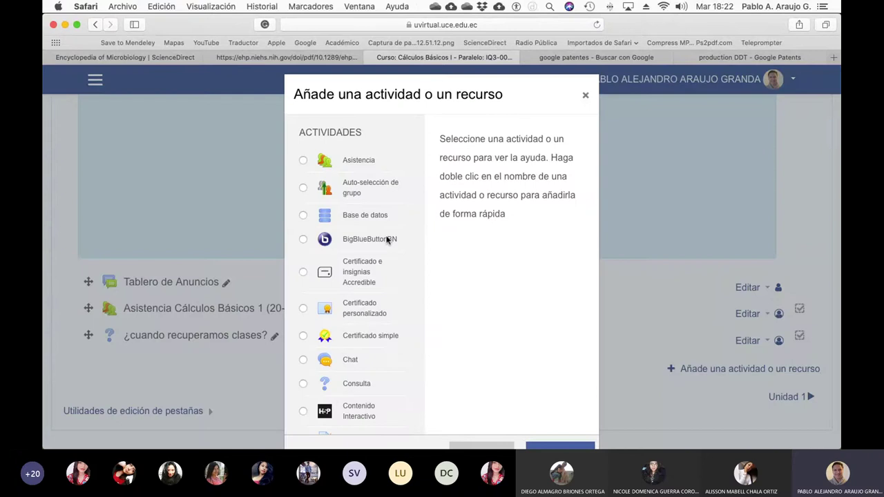
scroll(387, 239, "down", 8)
scroll(386, 239, "up", 2)
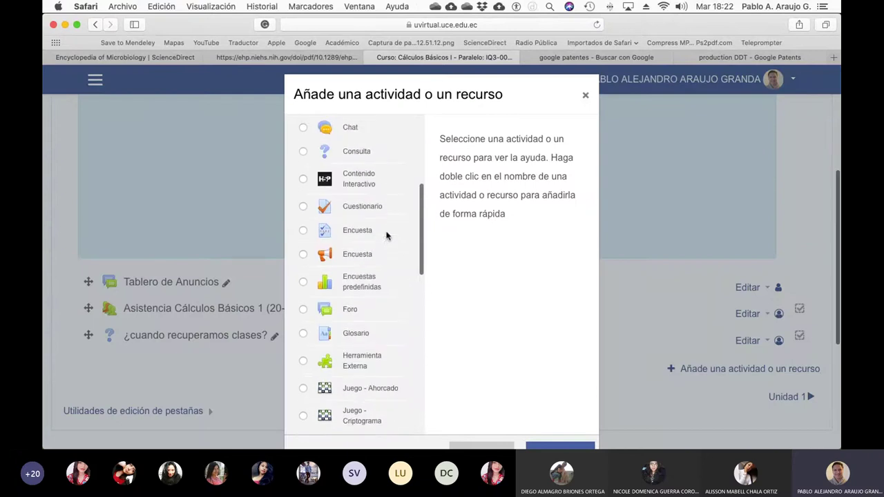
left_click(349, 152)
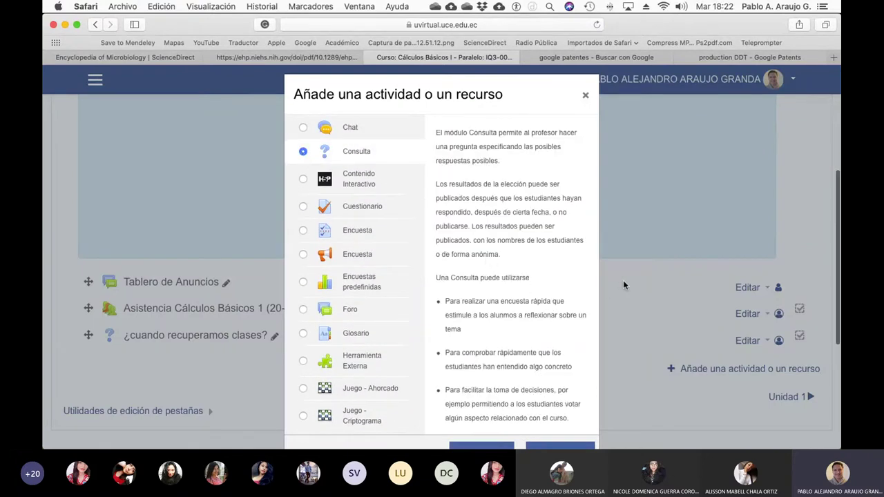
scroll(623, 280, "down", 3)
left_click(484, 353)
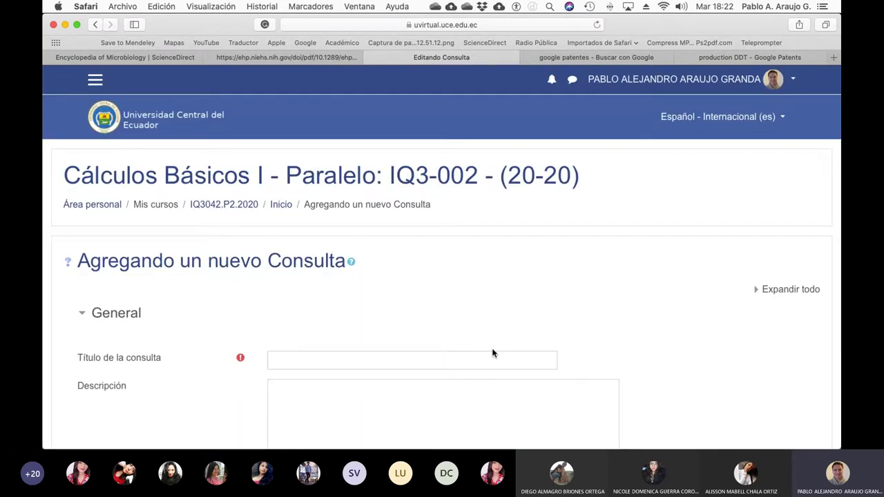
- Expand all form sections and title the poll "¿cuando rendimos el examen final del ciclo 2020-2020?"
scroll(492, 353, "down", 3)
left_click(757, 196)
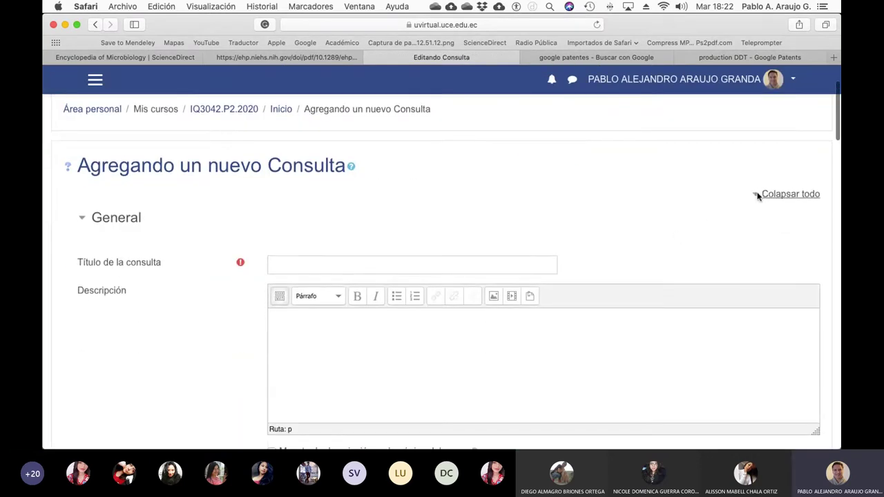
left_click(354, 263)
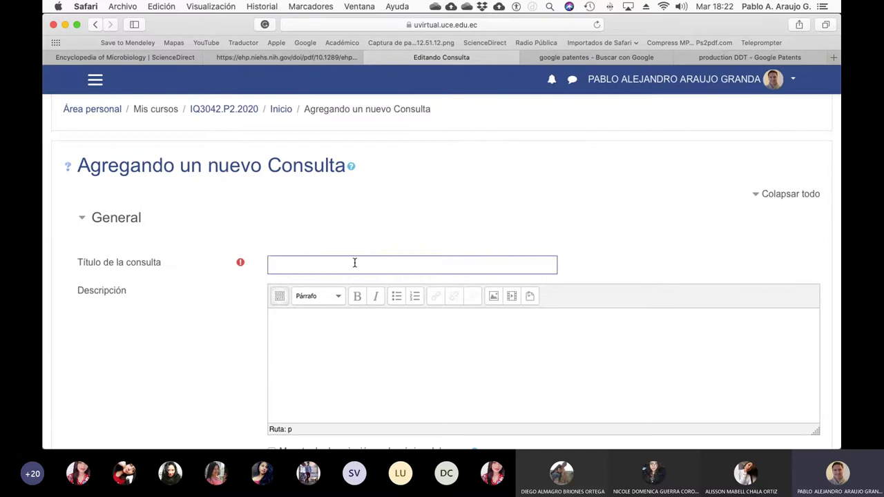
type("¿cuando rendimos el ex")
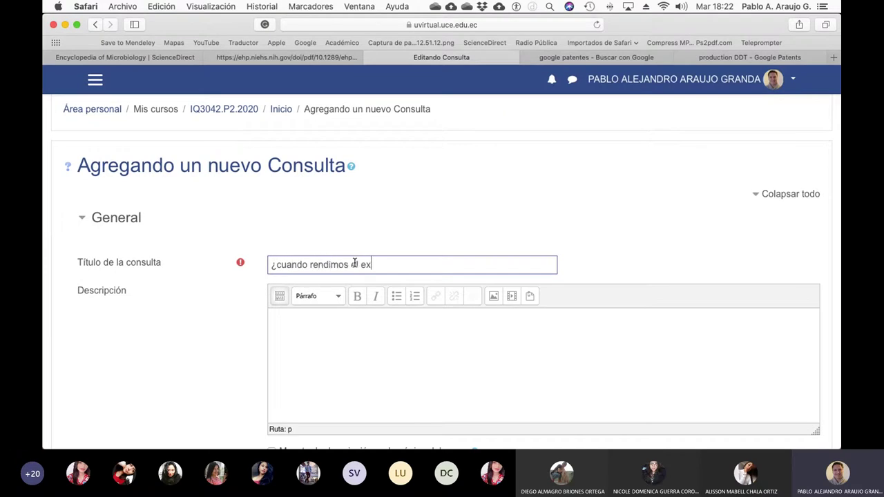
type("amen final del ciclo 202")
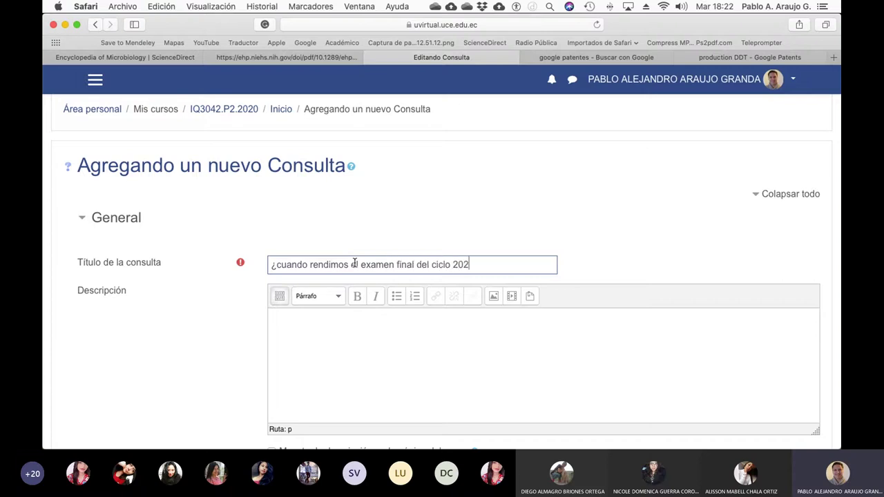
type("0-2020?")
- Enter the description "Selecciona una o mas de las opciones en las cuales puedas y quieras rendir el examen final de Cálculos Básicos 1 del ciclo académico 2020-2020."
scroll(354, 263, "down", 2)
left_click(294, 257)
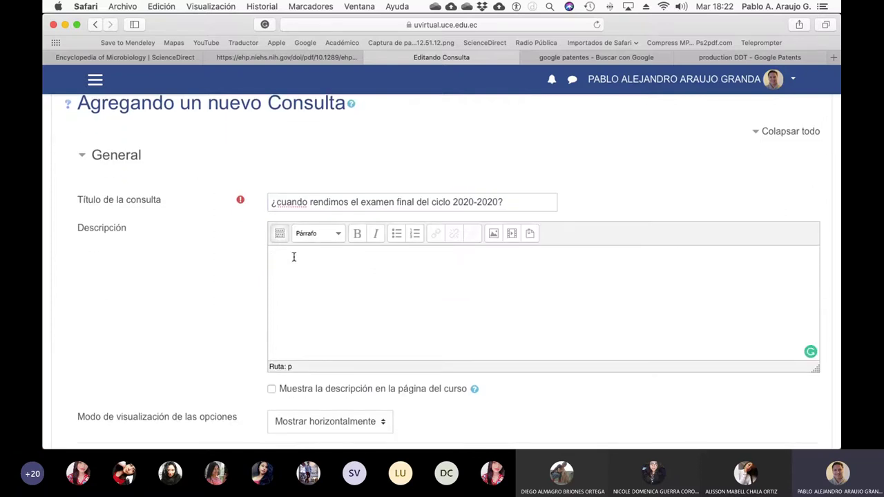
type("Selecciona una o mas de l")
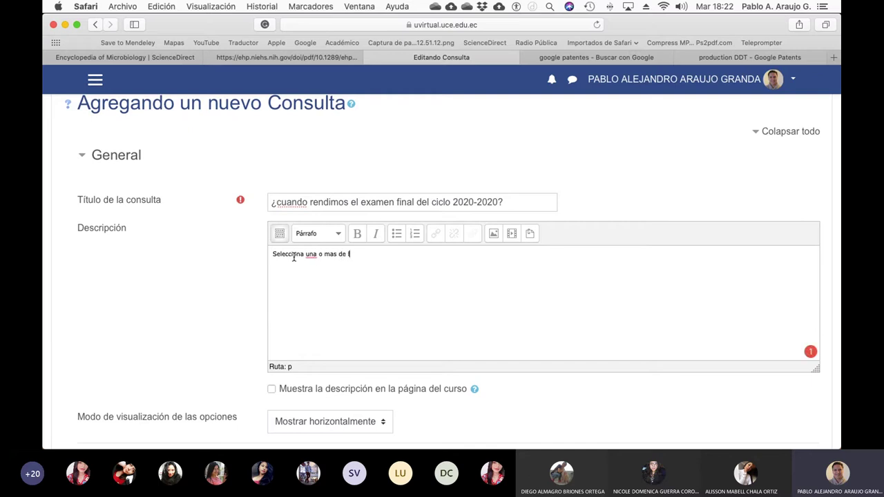
type("as opciones en las cuales pued")
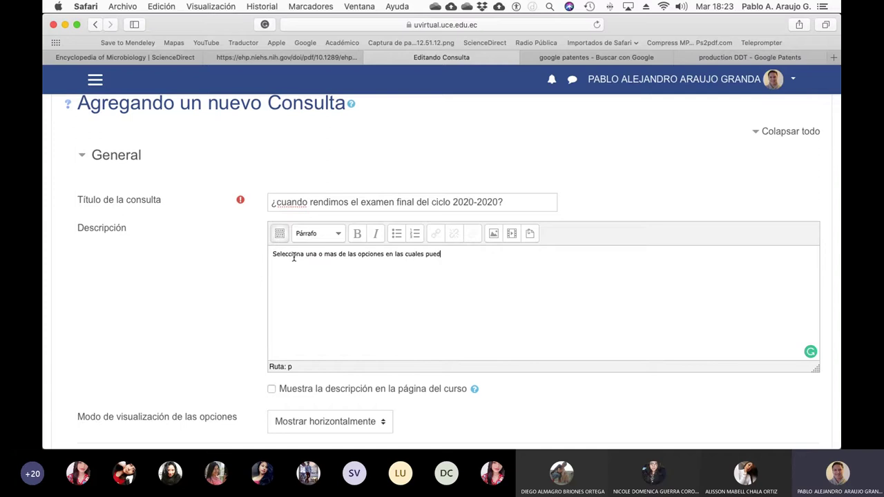
type("as y quieras rendir el examen final ")
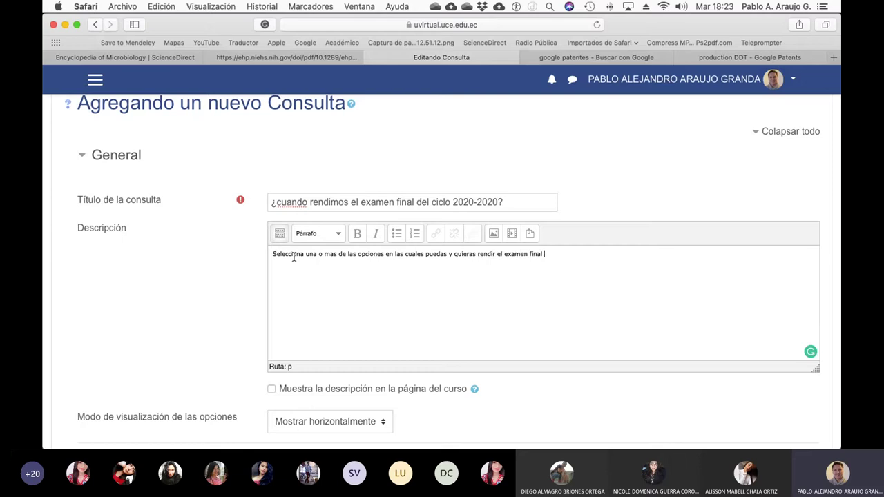
type("de Cálculos Básicos 1 del ciclo a")
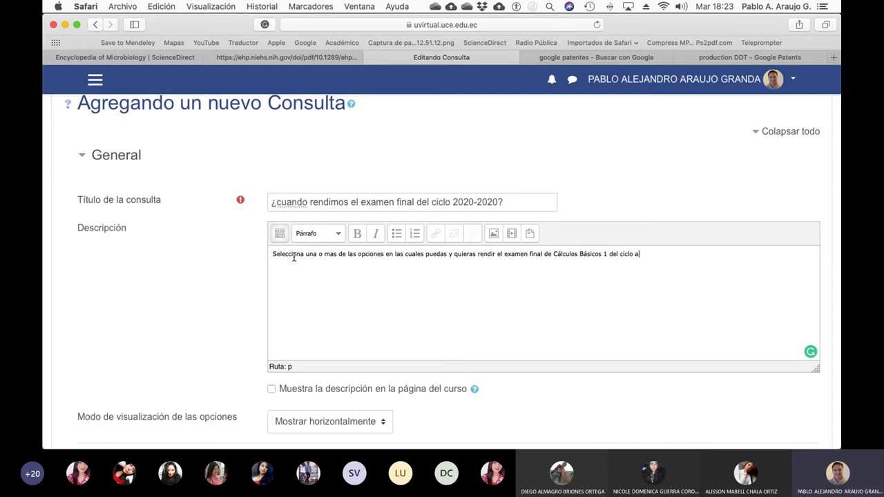
type("cadémico 2020-2020.")
- Set the poll to allow selecting more than one option
scroll(293, 257, "down", 5)
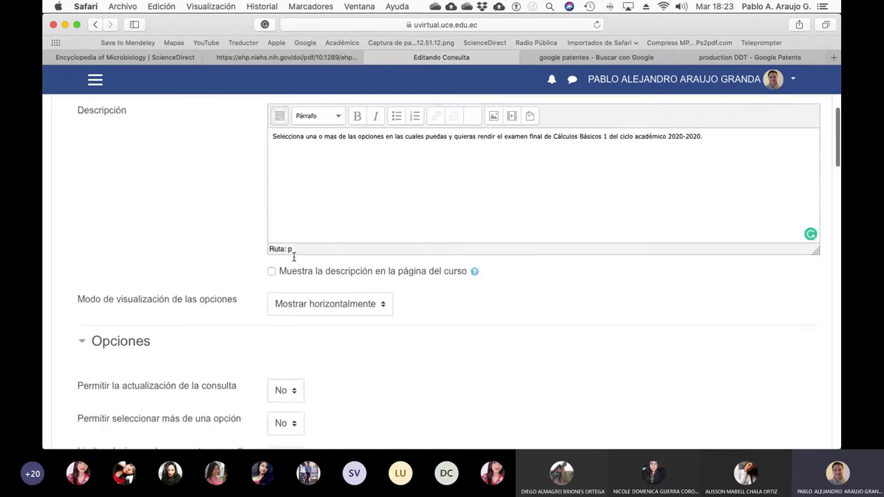
scroll(397, 235, "down", 2)
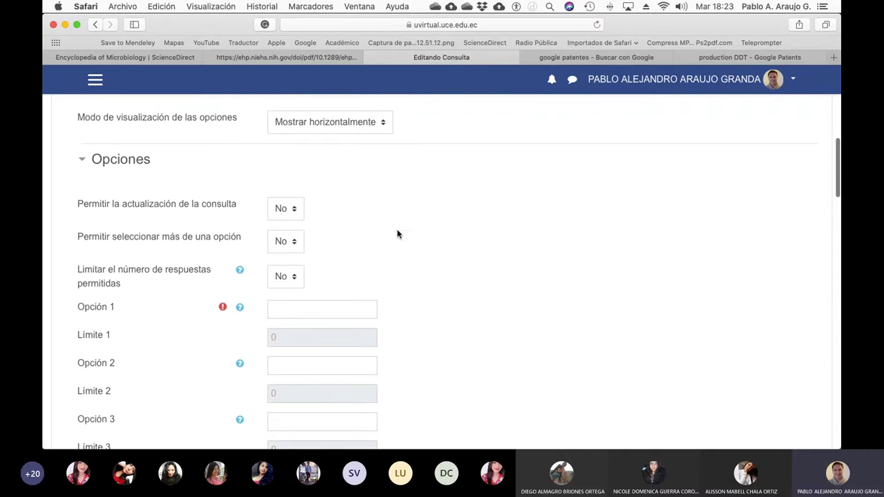
left_click(295, 241)
left_click(290, 259)
- Check the exam schedule email in Mail and enter "Sábado 26.09.2020 a las 15h00" as option 1 in Safari
scroll(345, 276, "down", 2)
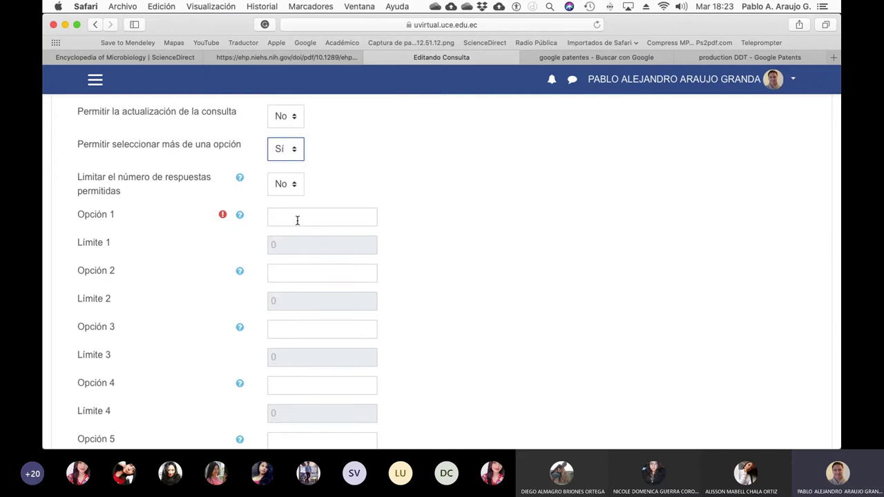
key("super+Tab")
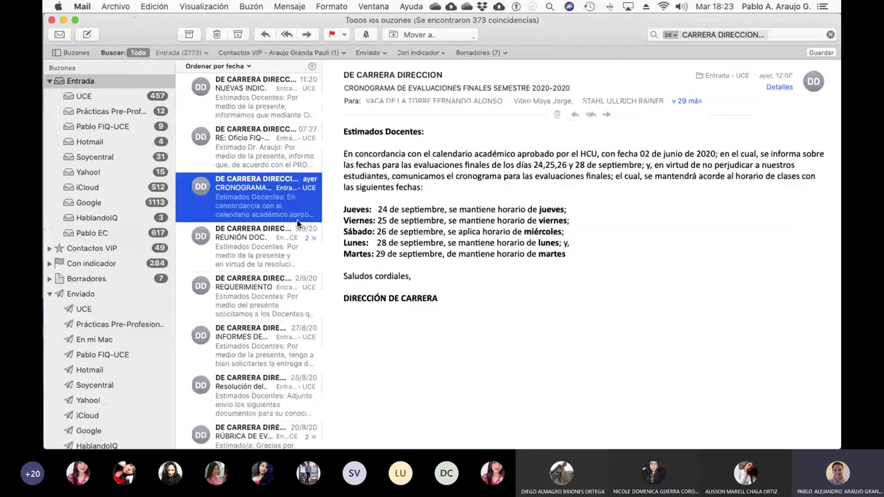
key("super+Tab")
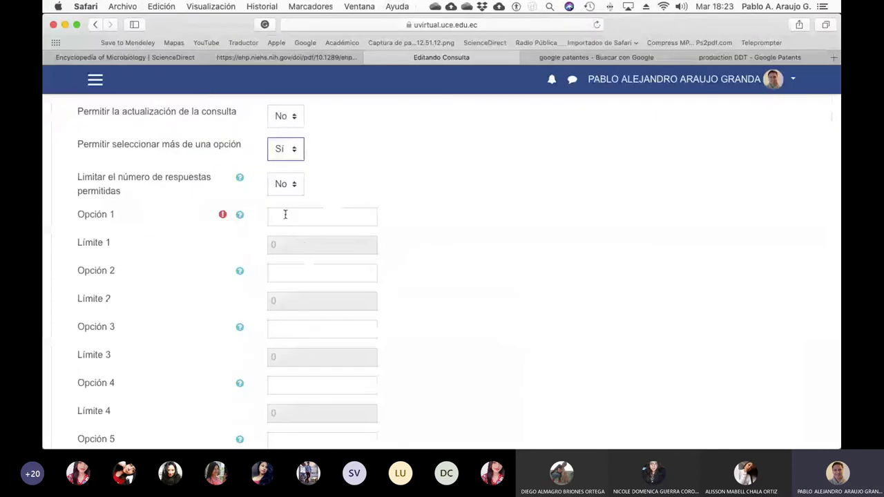
left_click(285, 215)
type("S")
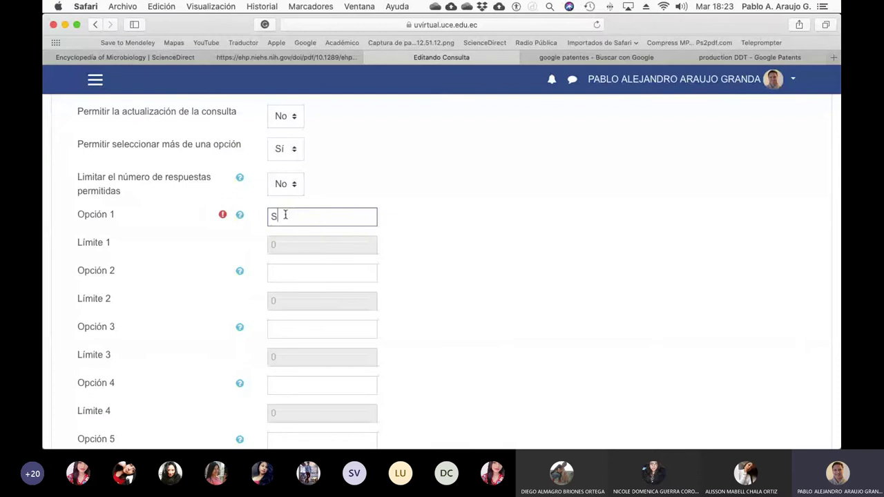
type("ábado 26 a las ")
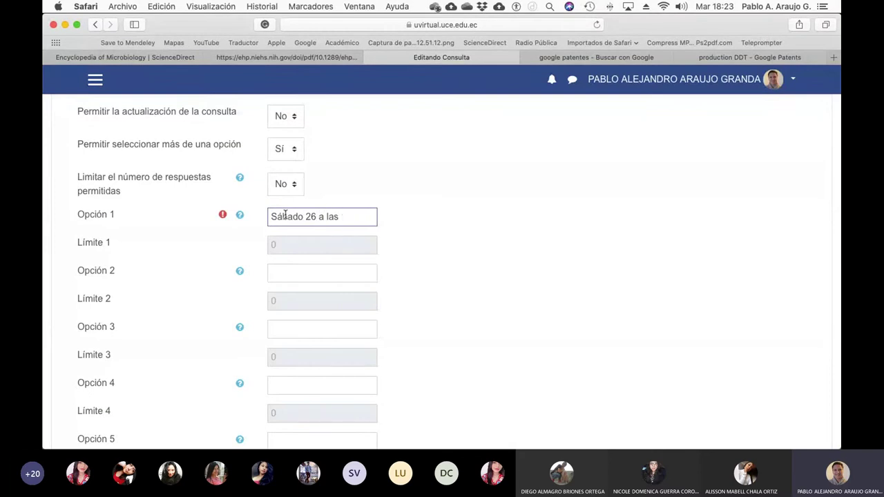
type("15h00")
key("Left")
key("Left")
key("Left")
key("Left")
key("Left")
key("Left")
key("Left")
key("Left")
key("Left")
key("Left")
key("Left")
type(".09.2020")
- Enter "Lunes 28.09.2020 a las 16h00" as option 2, checking the date against the schedule email in Mail
left_click(317, 276)
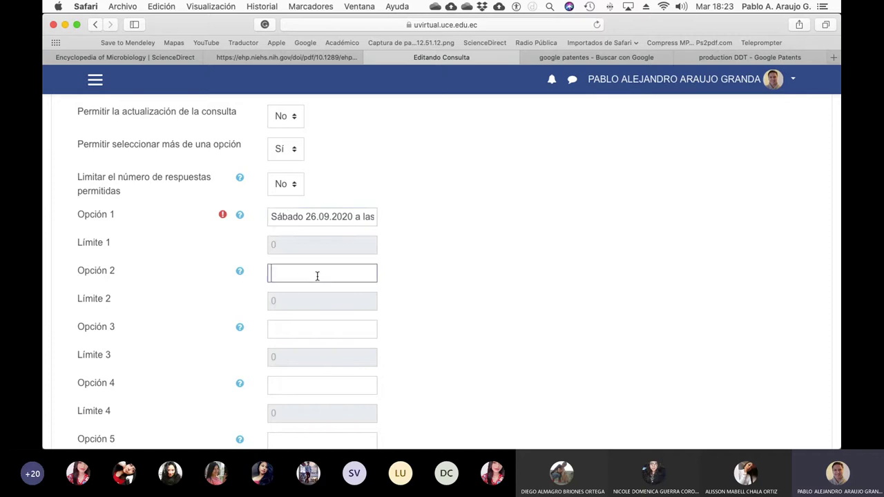
type("Lunes")
key("super+Tab")
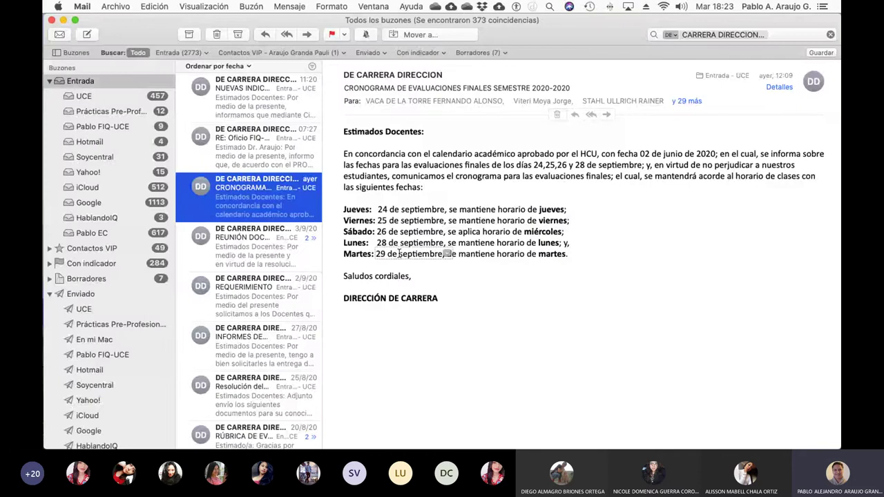
key("super+Tab")
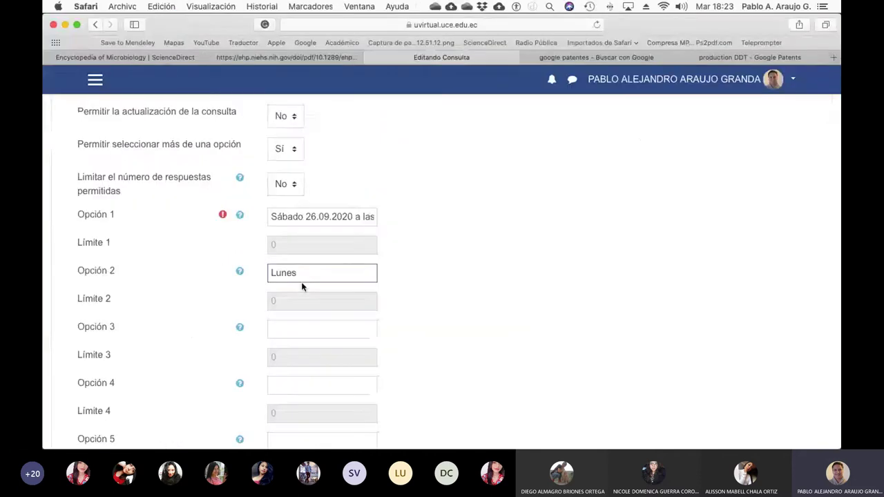
type("28")
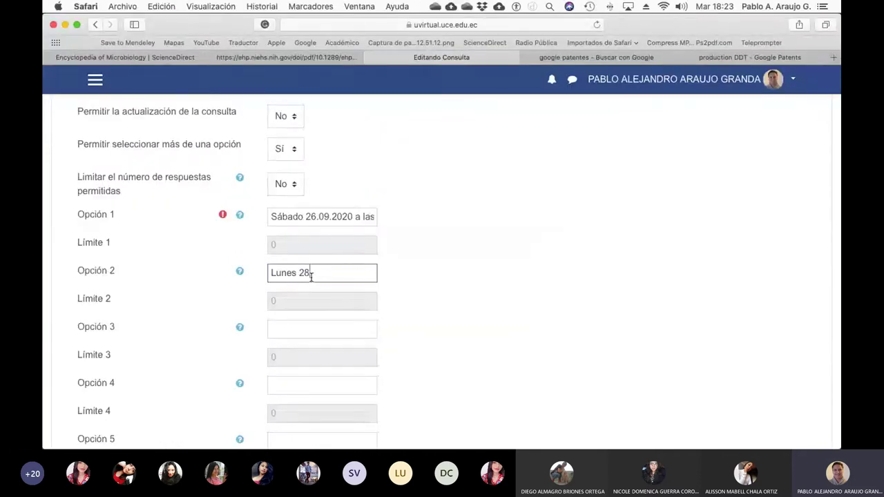
type(".09.2020 a las 16h")
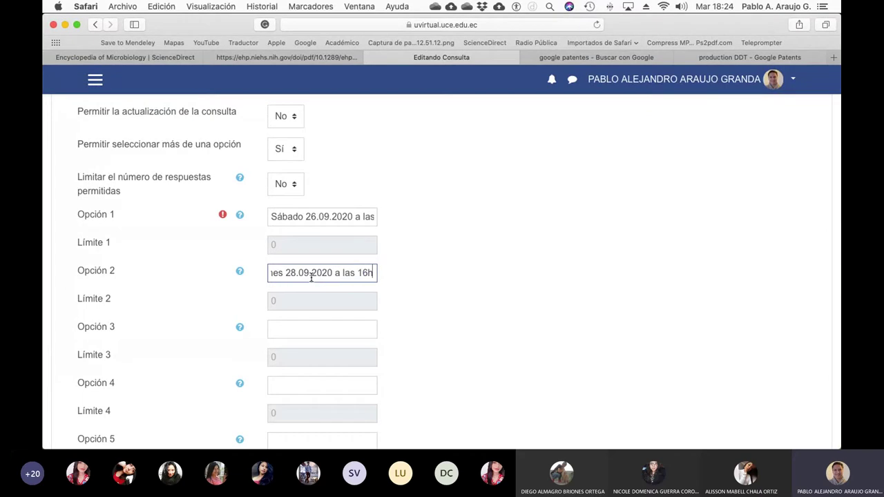
type("00")
- Enter "Martes 29.09.2020 a las 18h00" as option 3 of the poll
scroll(310, 276, "down", 2)
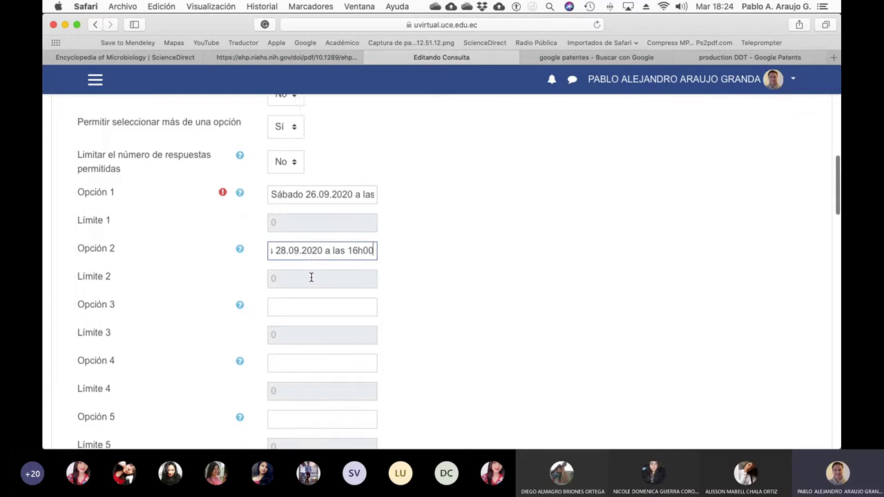
left_click(288, 279)
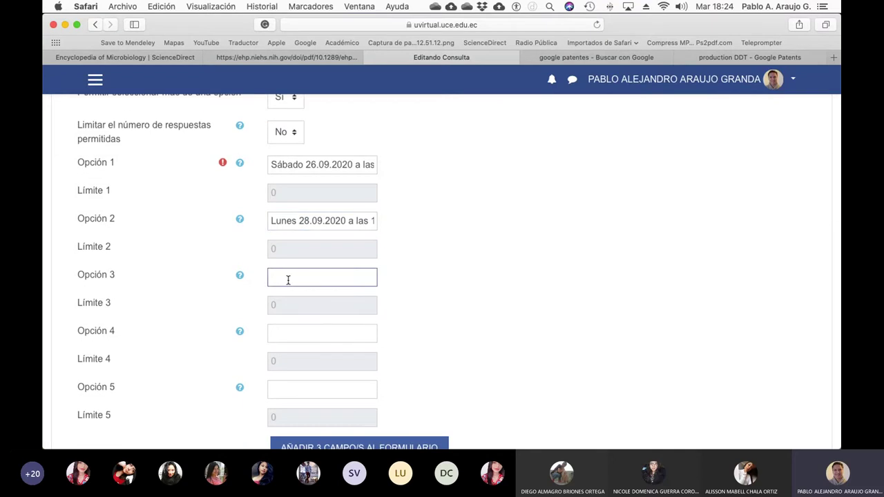
type("Martes 29.09.2020 a las ")
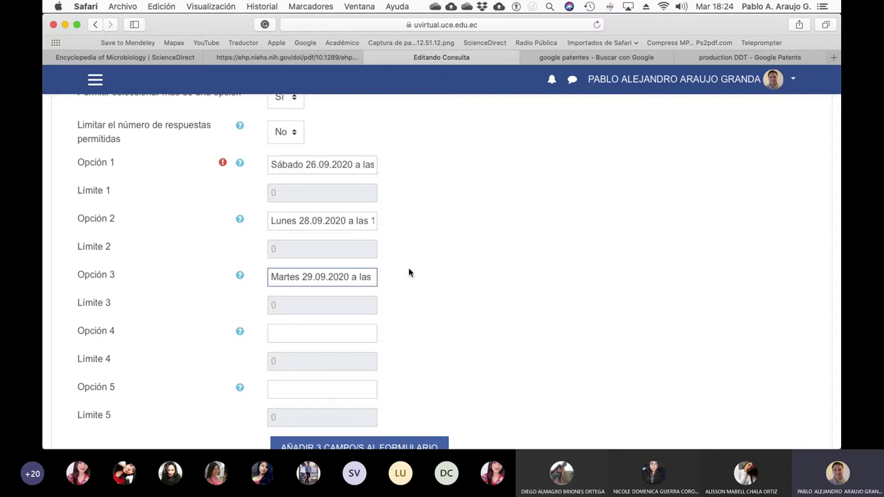
type("18h00")
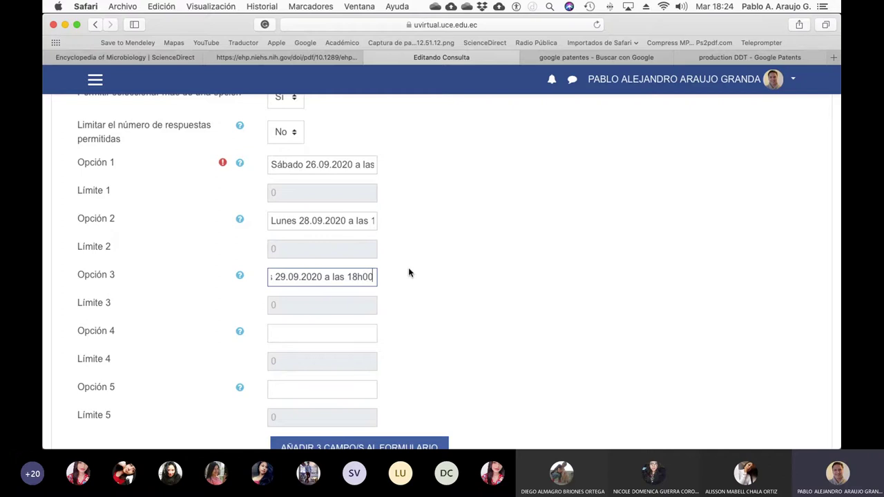
- Enable the start date for allowing responses and set its minutes to 30
scroll(490, 236, "down", 5)
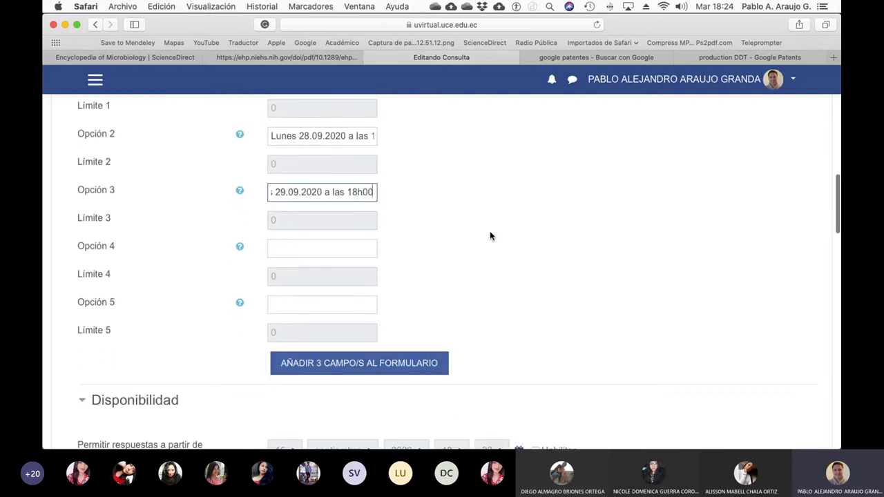
scroll(493, 261, "down", 5)
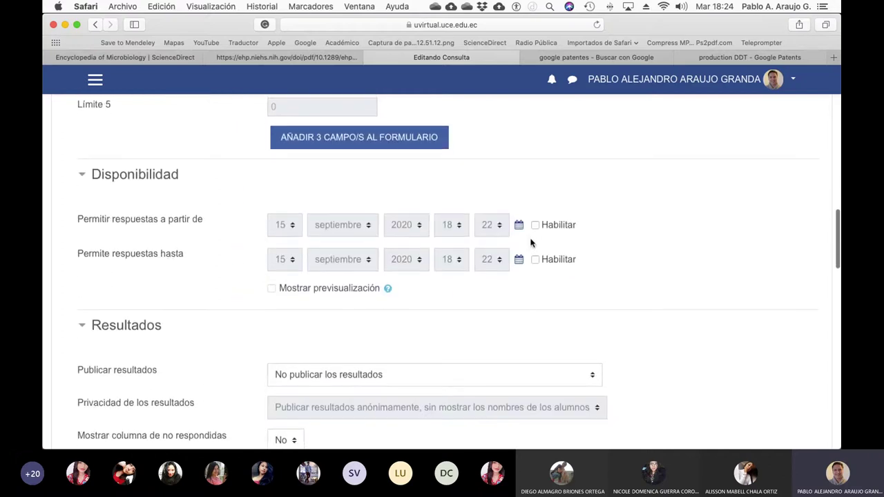
left_click(535, 225)
left_click(496, 225)
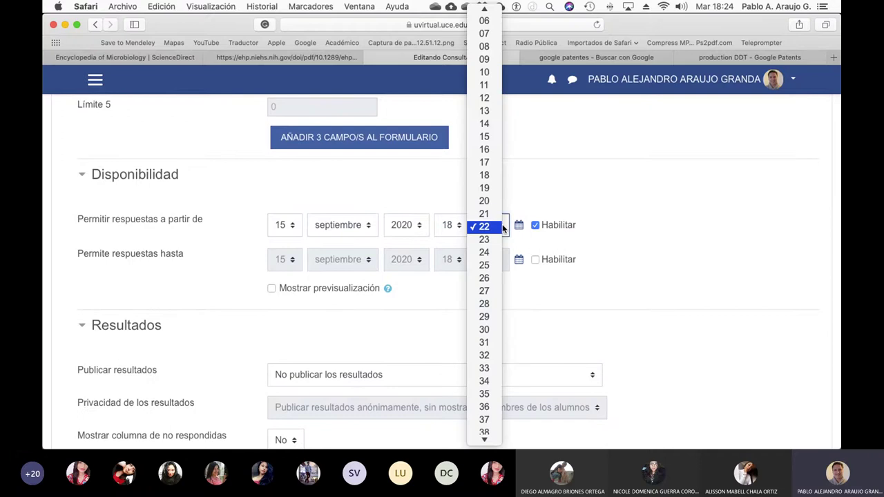
left_click(491, 330)
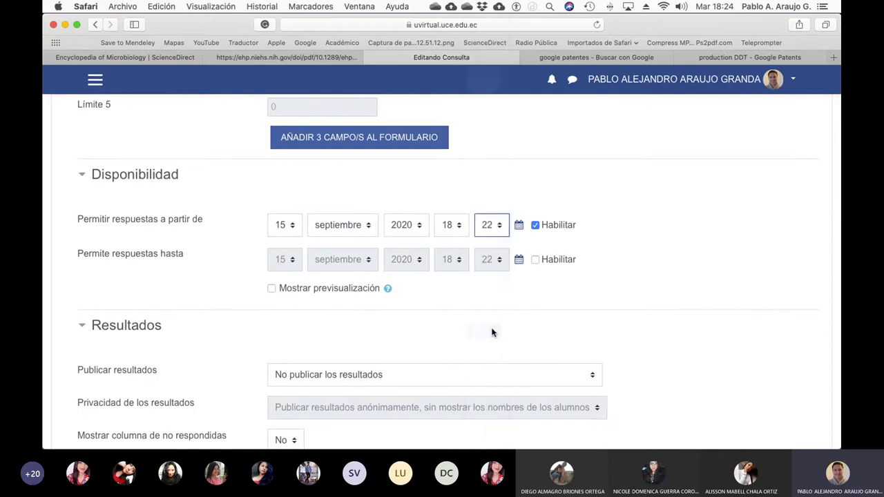
- Enable the end date for allowing responses and set its time to 23:59
left_click(540, 263)
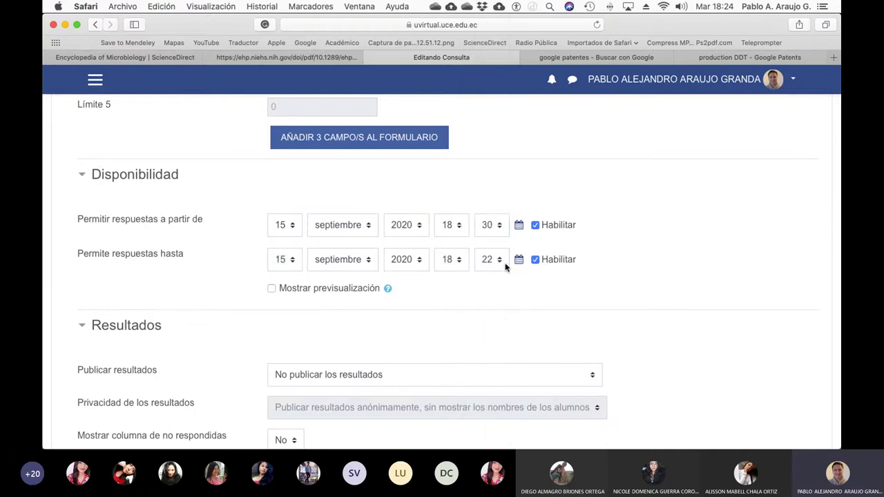
left_click(460, 263)
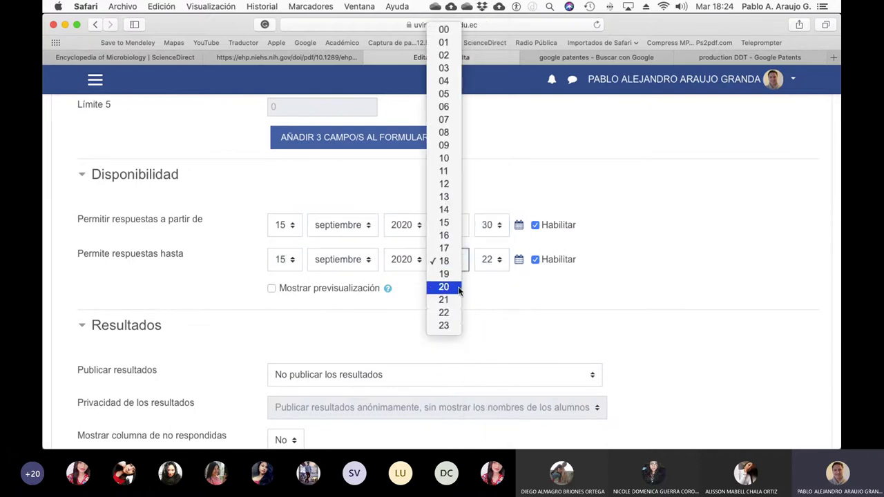
left_click(445, 325)
left_click(501, 268)
scroll(483, 308, "down", 5)
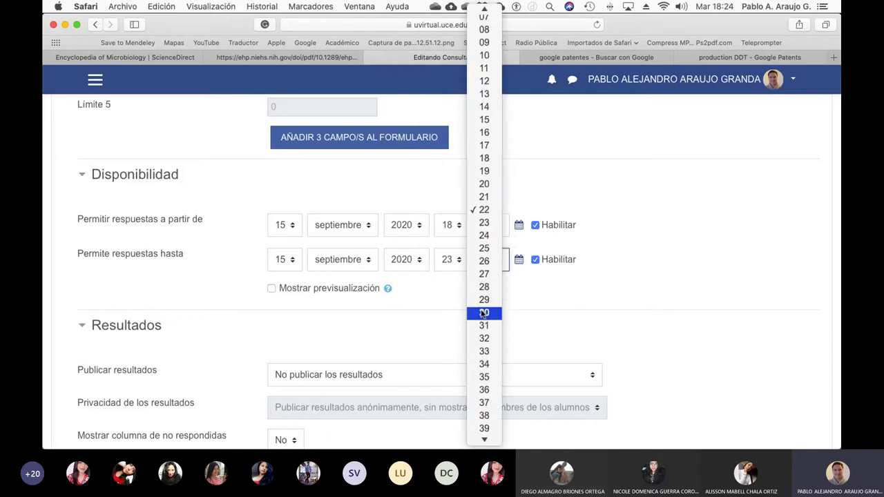
left_click(484, 436)
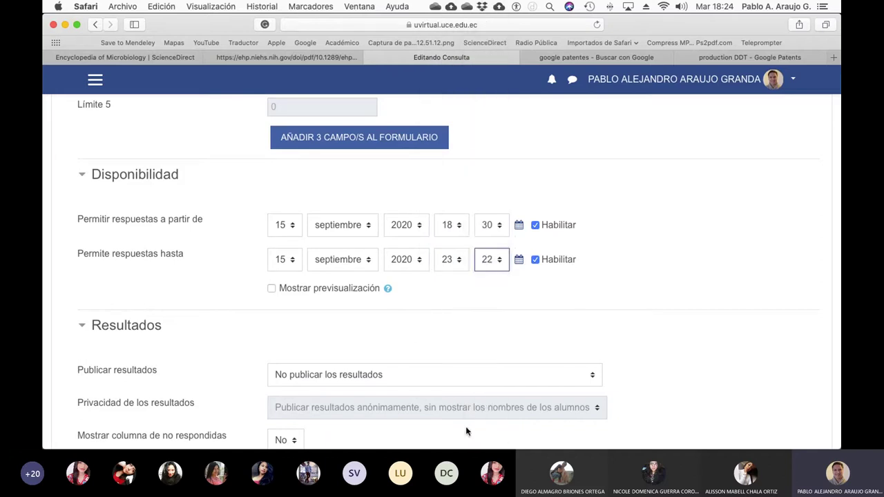
- Enable Mostrar previsualización and set Publicar resultados to "Mostrar los resultados al estudiante después de su respuesta"
left_click(389, 291)
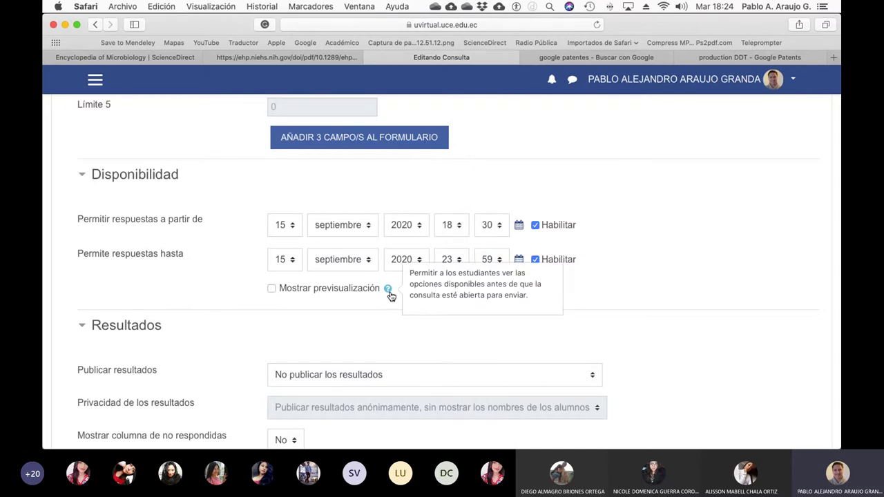
left_click(271, 289)
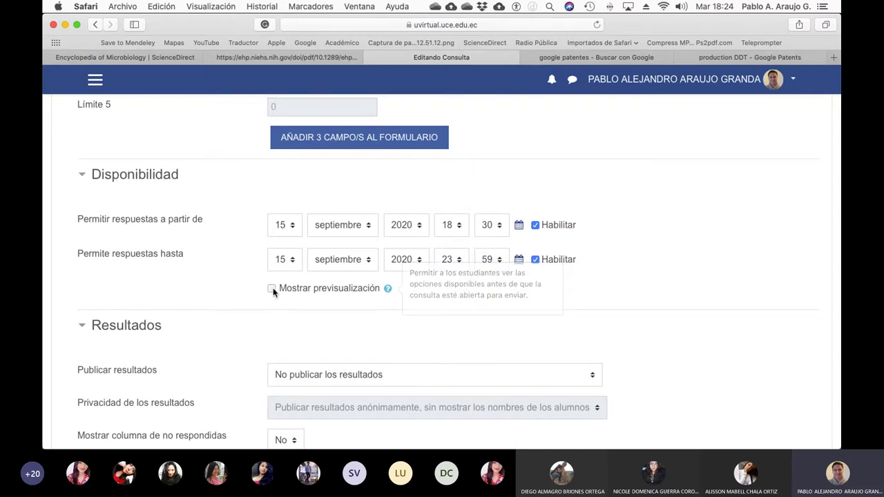
scroll(368, 326, "down", 1)
scroll(370, 326, "down", 4)
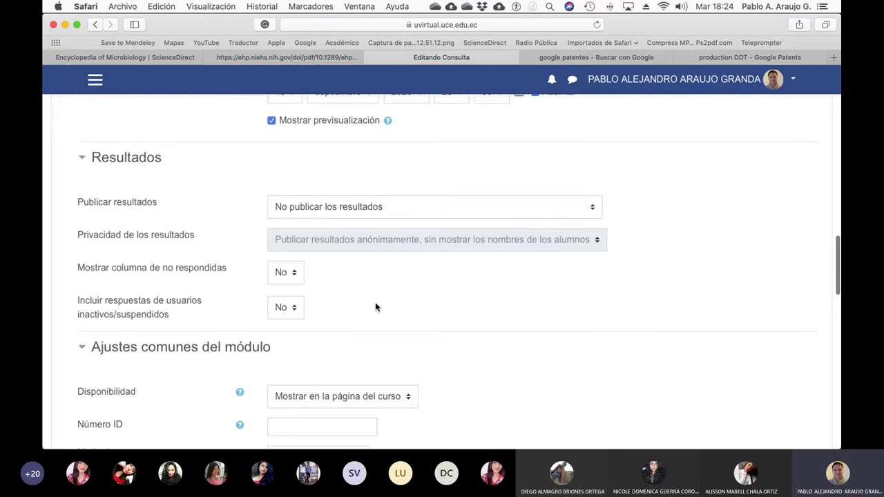
left_click(445, 205)
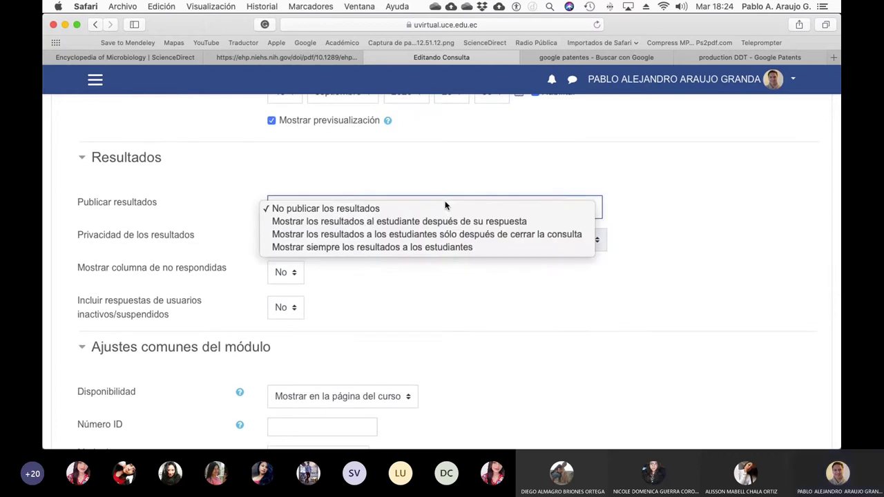
left_click(460, 223)
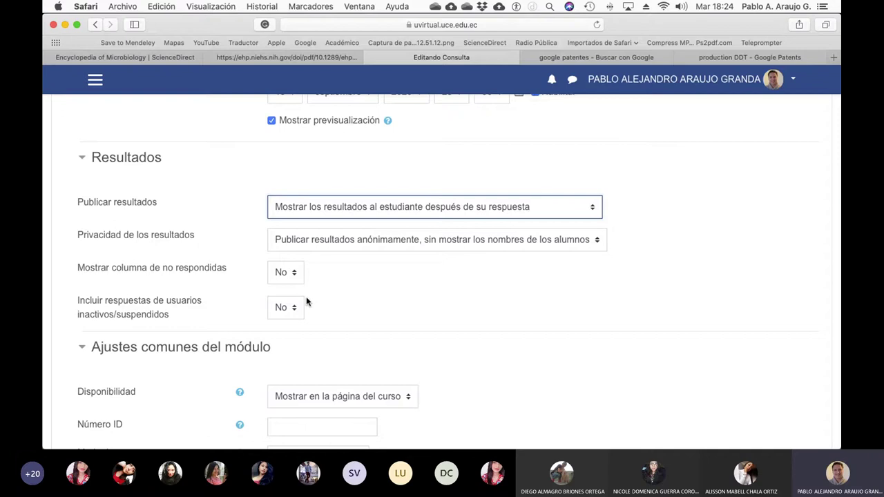
- Set the poll's completion tracking to "Mostrar la actividad como completada cuando se cumplan las condiciones"
scroll(306, 301, "down", 5)
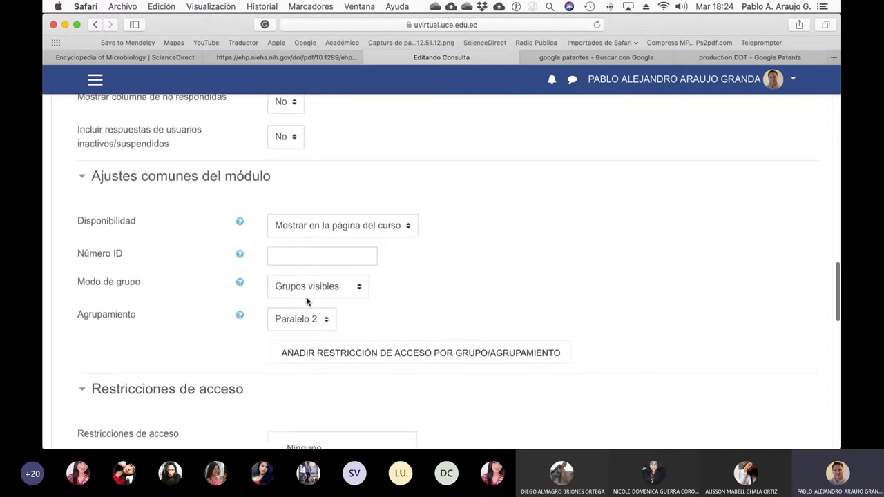
scroll(307, 301, "down", 5)
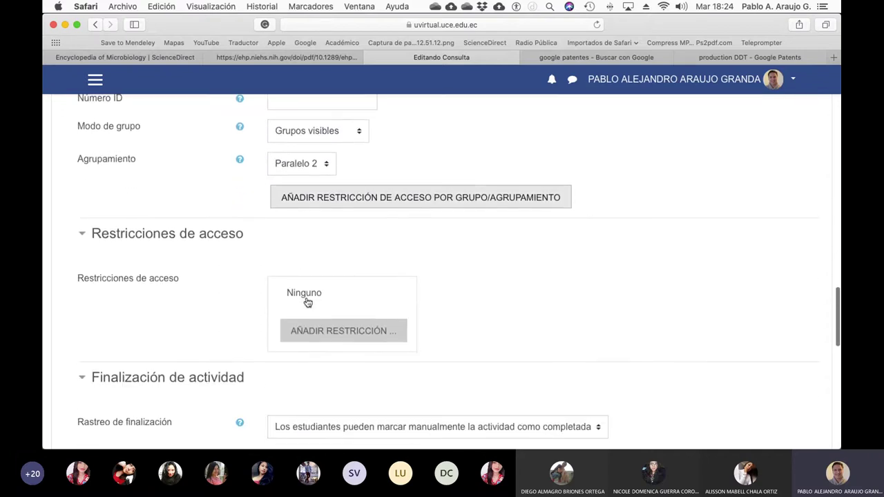
scroll(306, 301, "down", 4)
left_click(321, 285)
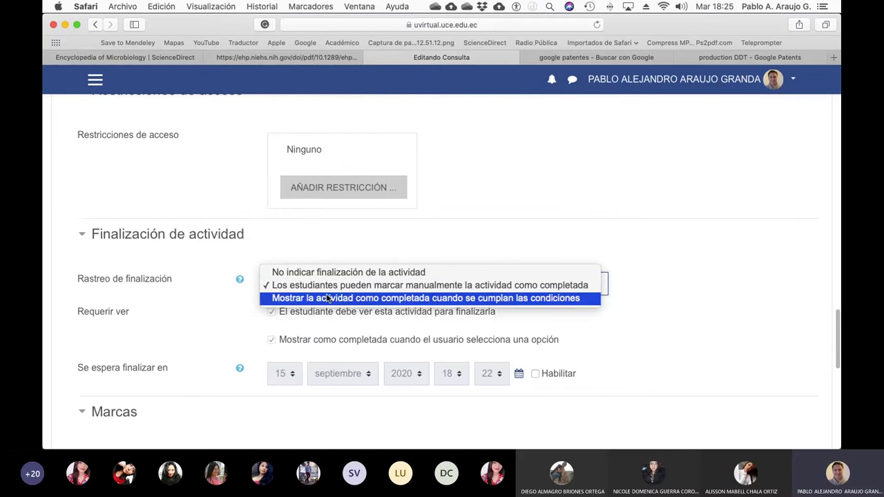
left_click(331, 298)
- Save the poll with its remaining settings as they are and return to the course
scroll(443, 340, "down", 1)
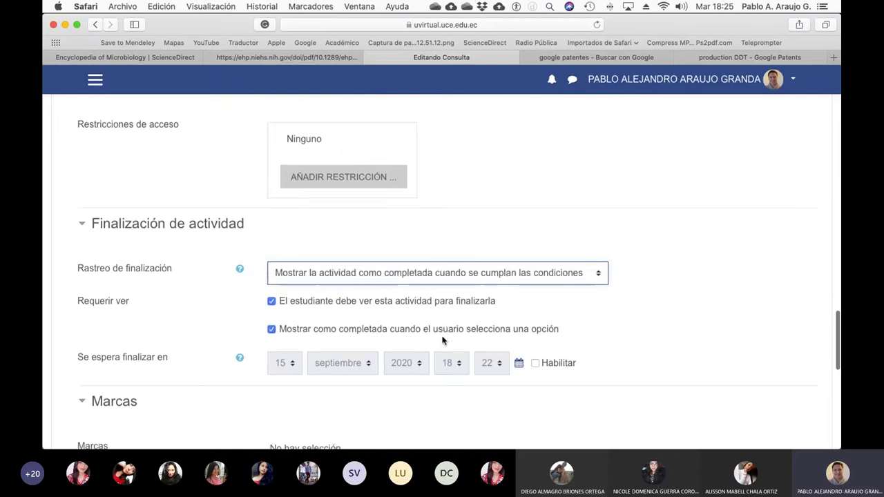
scroll(443, 340, "down", 9)
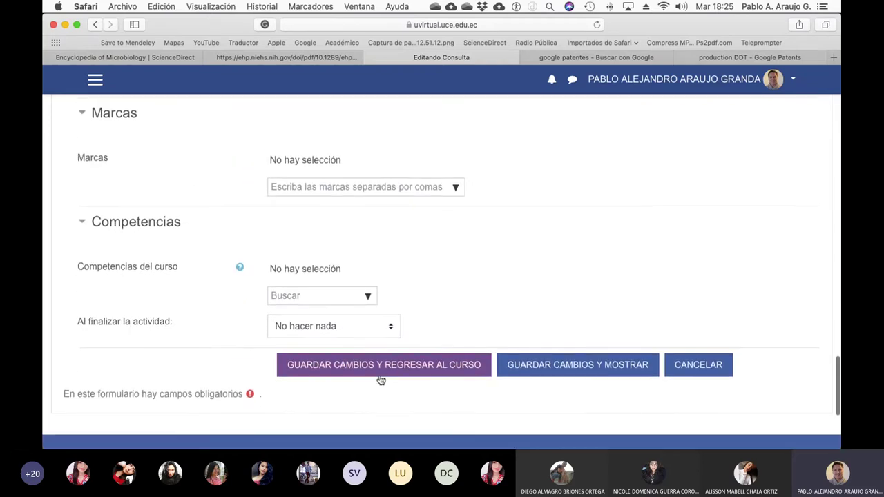
left_click(381, 378)
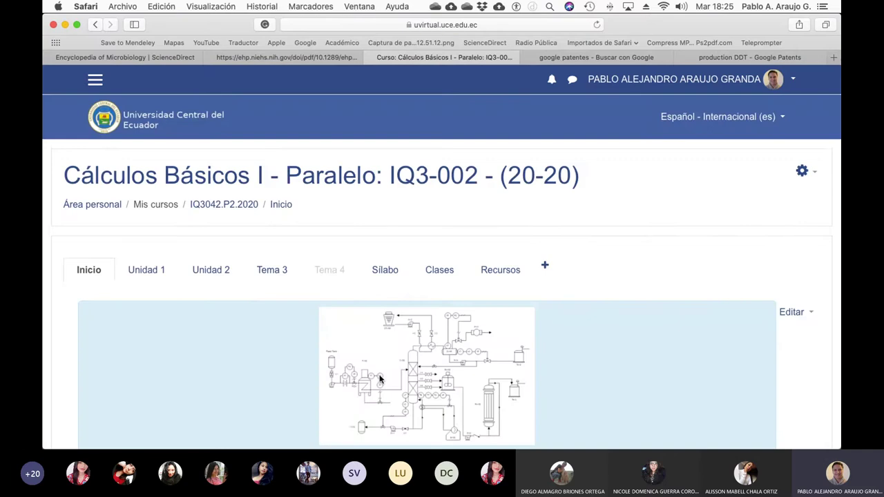
- Open the "¿cuando rendimos el examen final del ciclo 2020-2020?" poll and review its description and date options
scroll(379, 378, "down", 5)
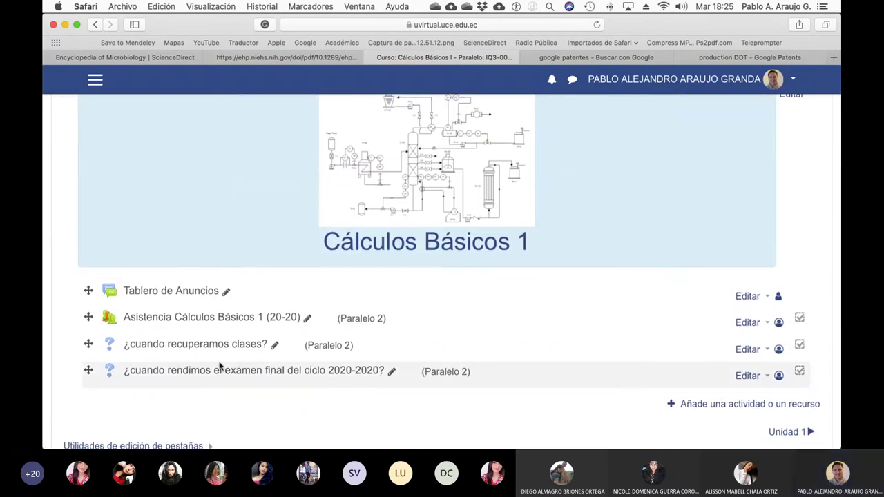
left_click(341, 371)
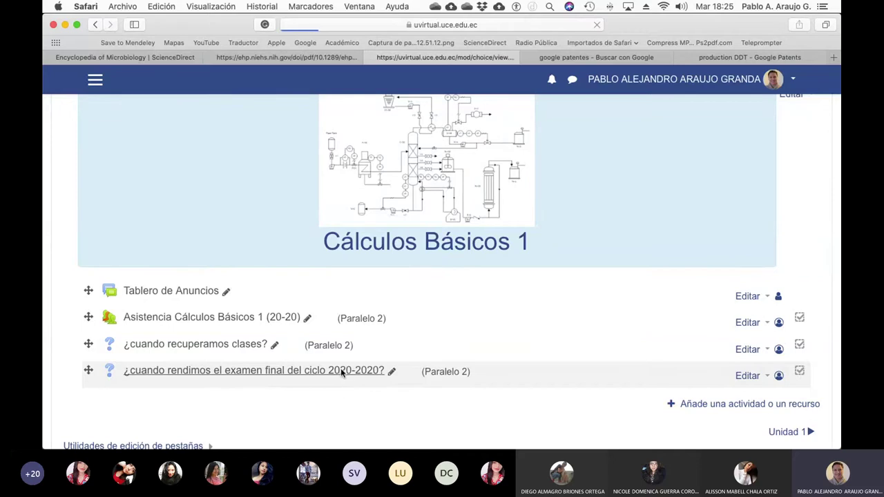
scroll(391, 324, "down", 2)
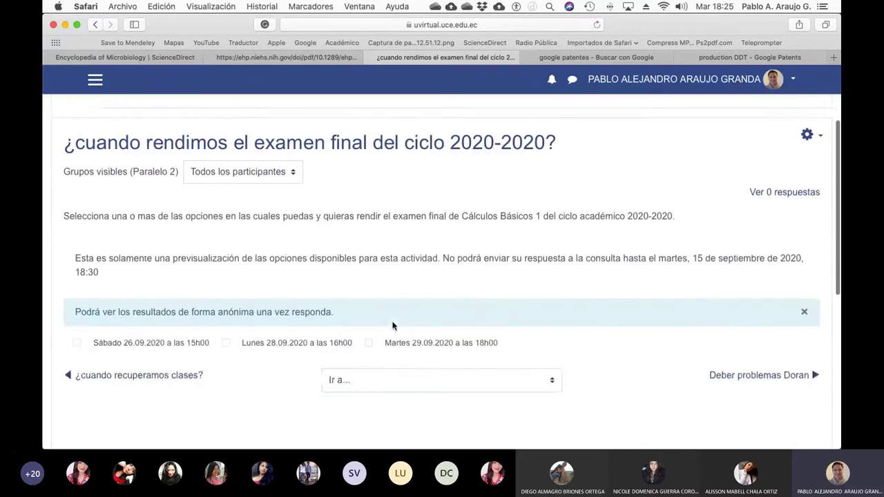
scroll(392, 323, "down", 3)
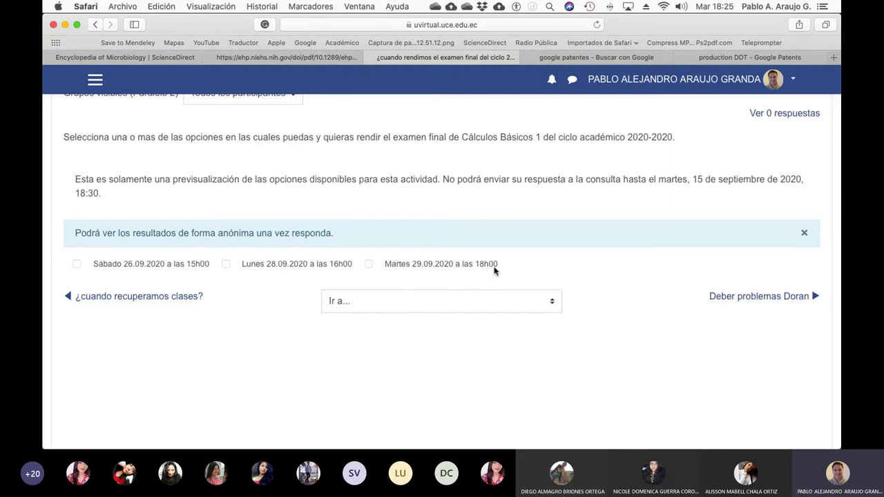
scroll(493, 270, "up", 5)
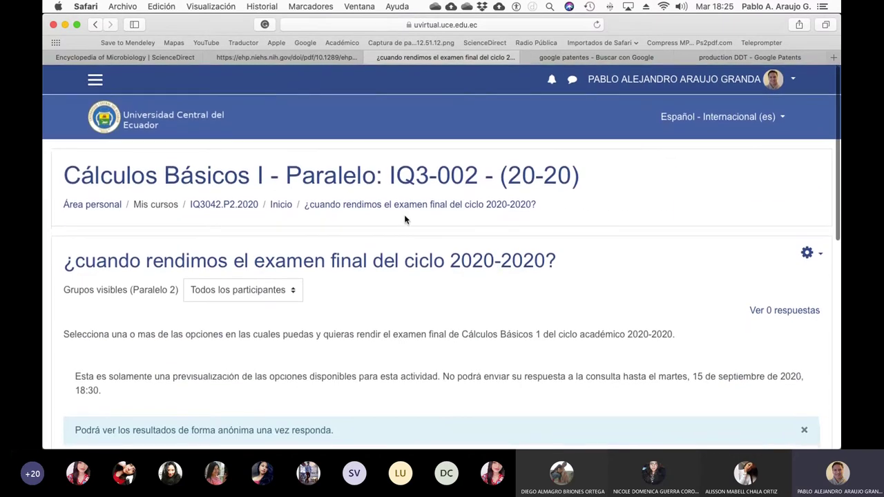
- Return to the IQ3042.P2.2020 course page and view the Tema 3 section
left_click(215, 205)
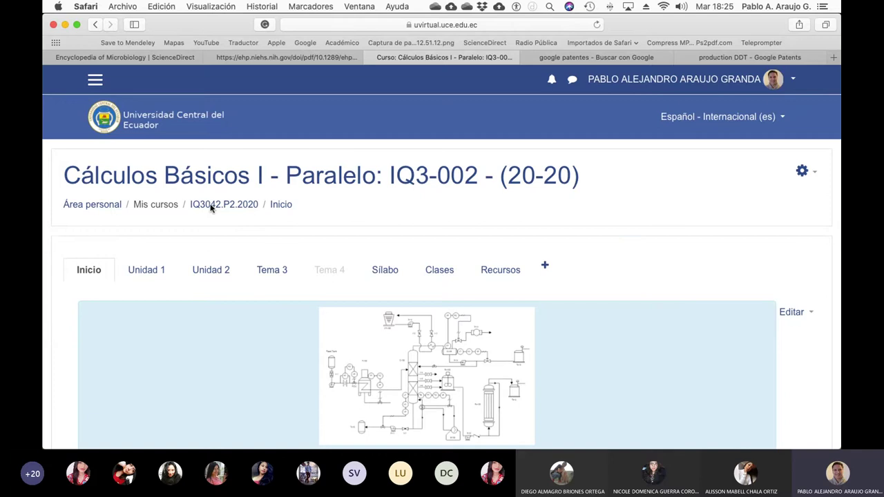
scroll(165, 218, "down", 5)
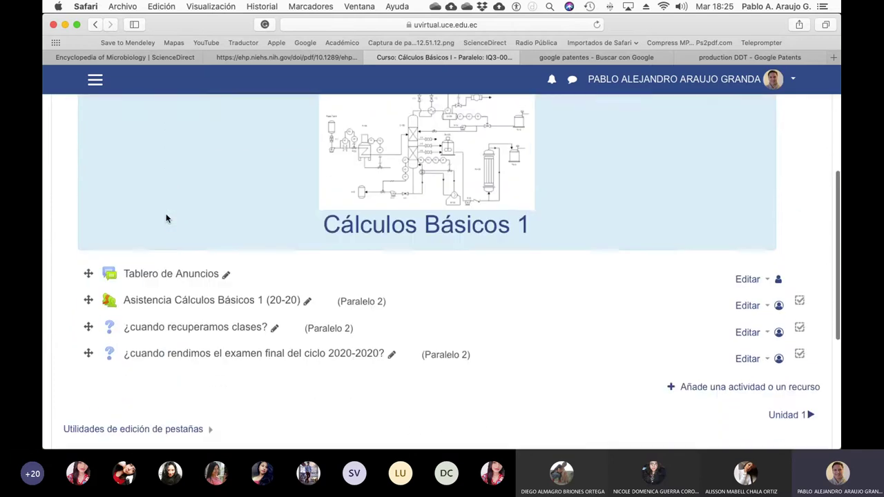
scroll(166, 218, "up", 5)
left_click(271, 270)
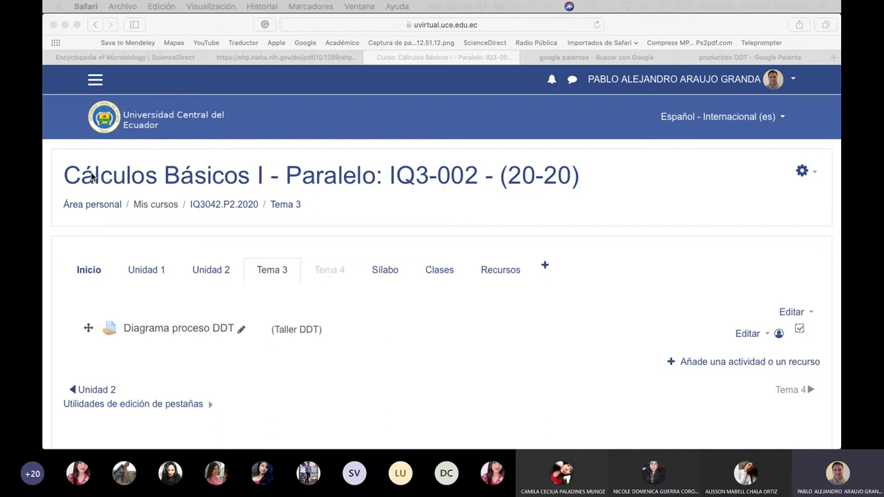
- Open the general overview of the course's groups from the participants' administration
left_click(102, 84)
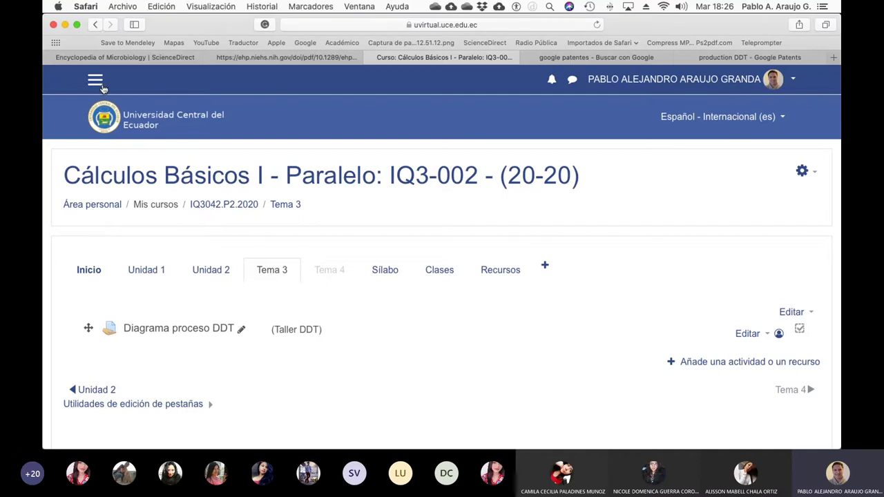
left_click(101, 84)
left_click(93, 145)
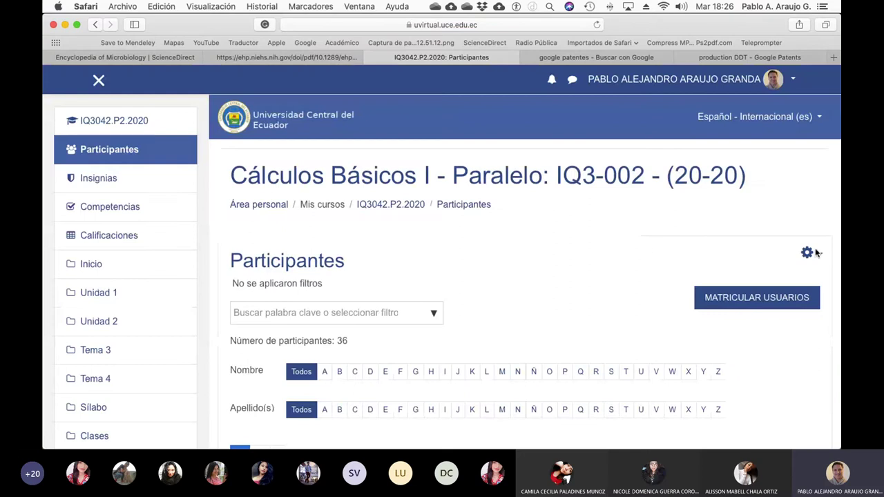
left_click(810, 253)
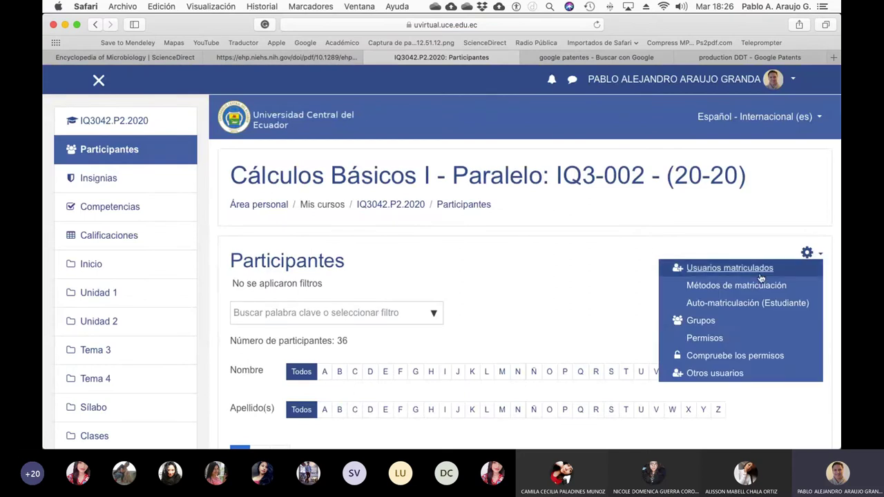
left_click(706, 320)
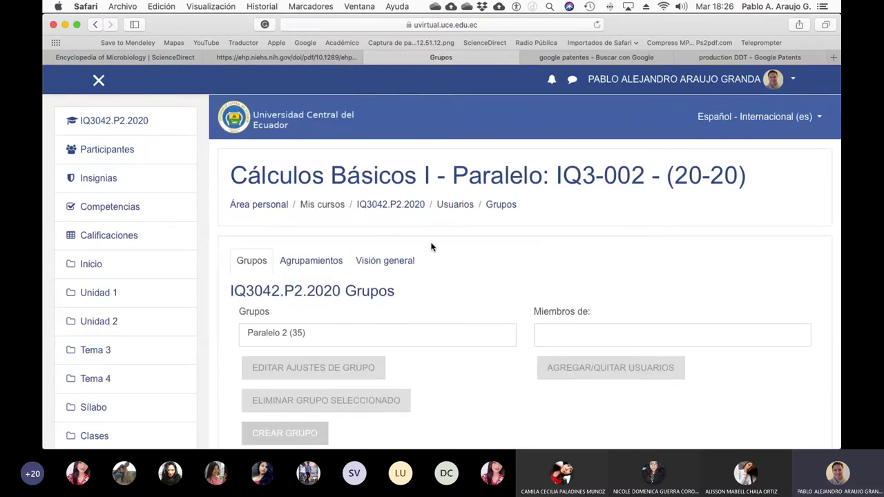
left_click(390, 260)
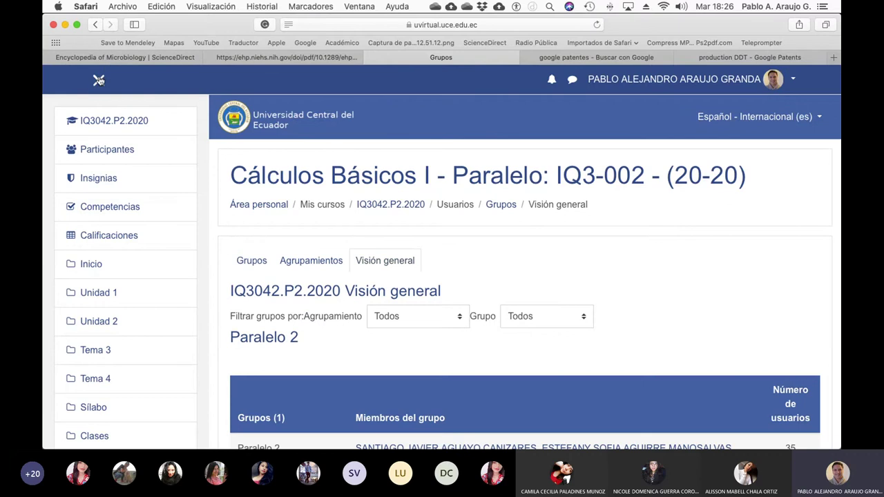
- Hide the course navigation and examine the members of the Proceso DDT groups under the Taller DDT grouping
left_click(98, 80)
scroll(397, 283, "down", 10)
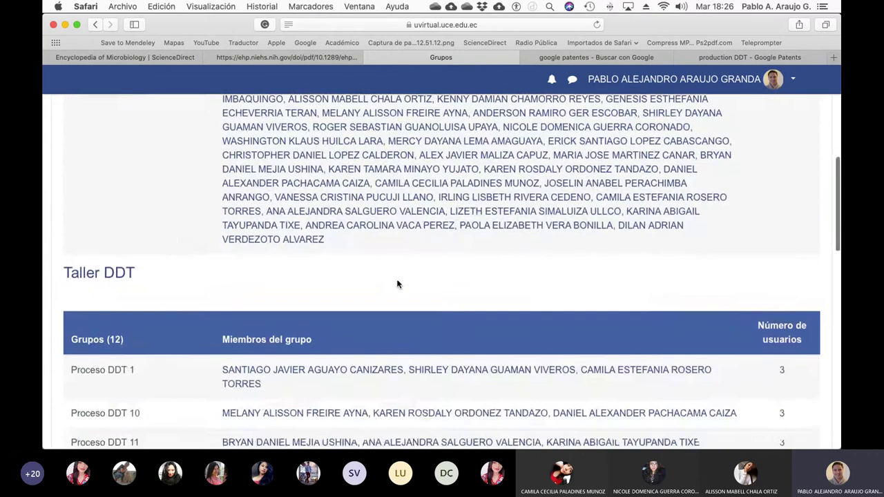
scroll(397, 284, "down", 5)
scroll(398, 285, "down", 4)
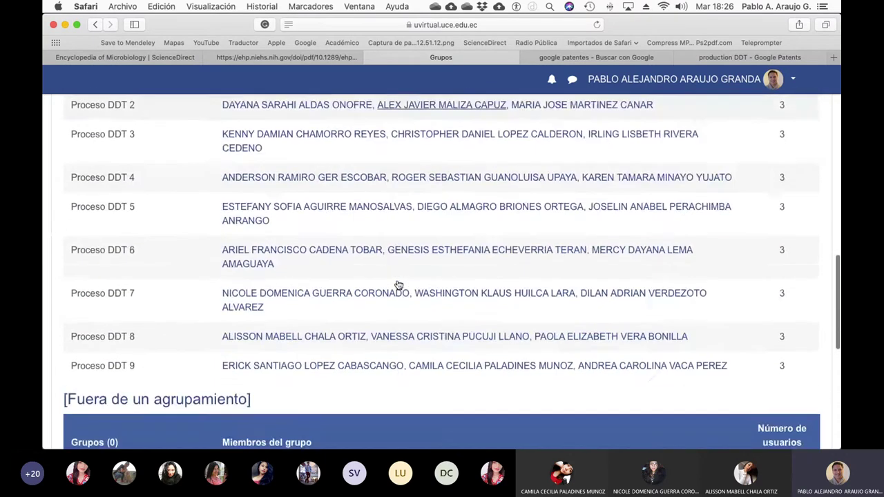
scroll(399, 285, "down", 3)
scroll(397, 283, "up", 6)
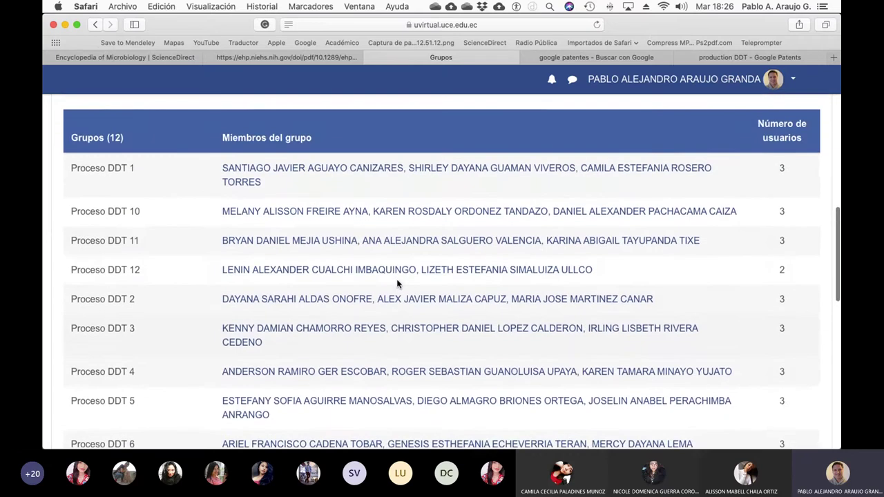
- Bring the Safari window with the groups overview back in front of the DDT article and enlarge it to fill the screen
left_click_drag(646, 31, 641, 31)
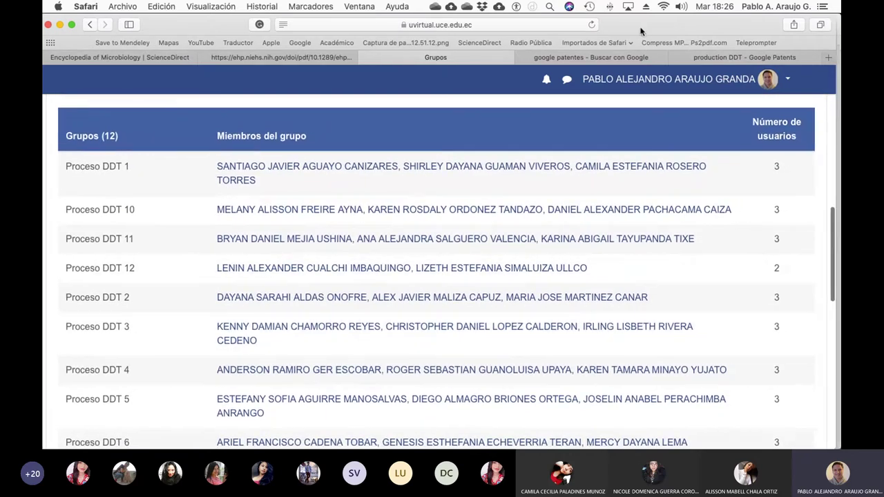
key("super+Tab")
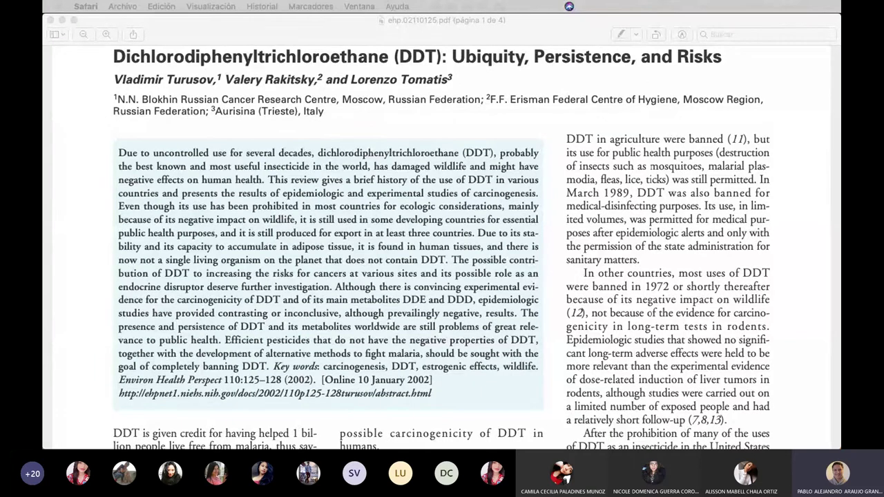
key("super+grave")
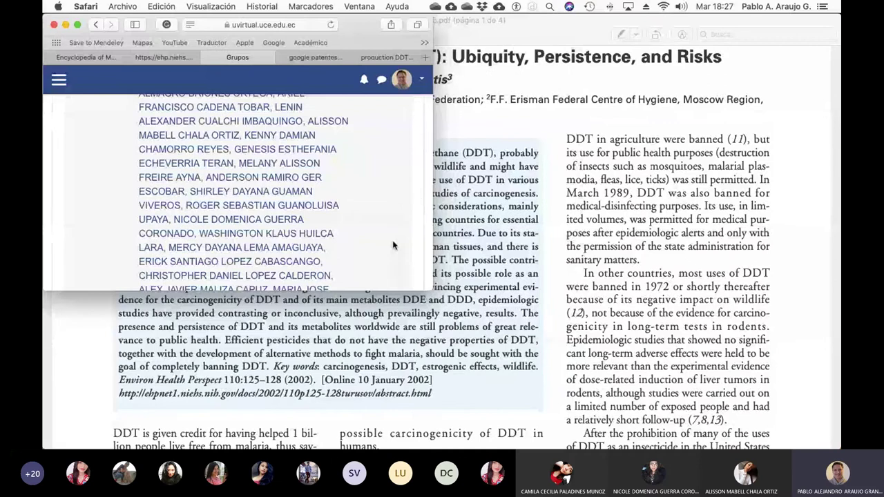
left_click_drag(426, 291, 836, 444)
scroll(424, 355, "up", 15)
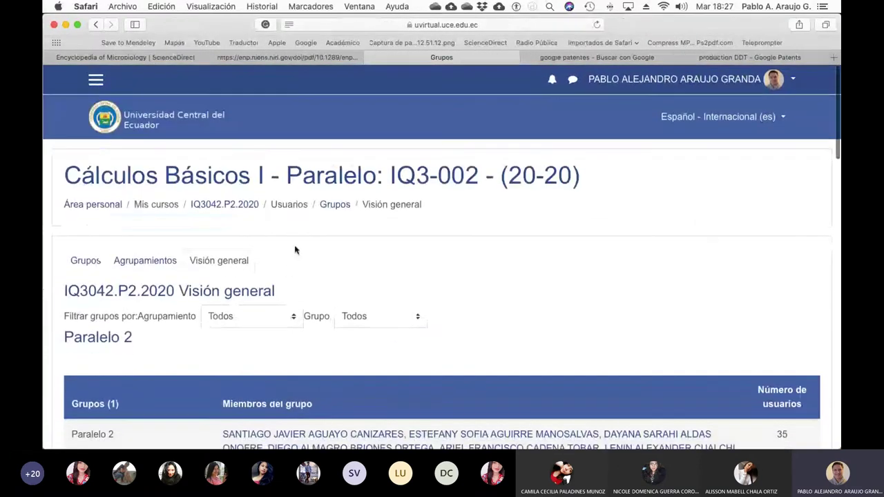
- Open the settings of the Diagrama proceso DDT assignment in Tema 3 and expand all their sections
left_click(250, 206)
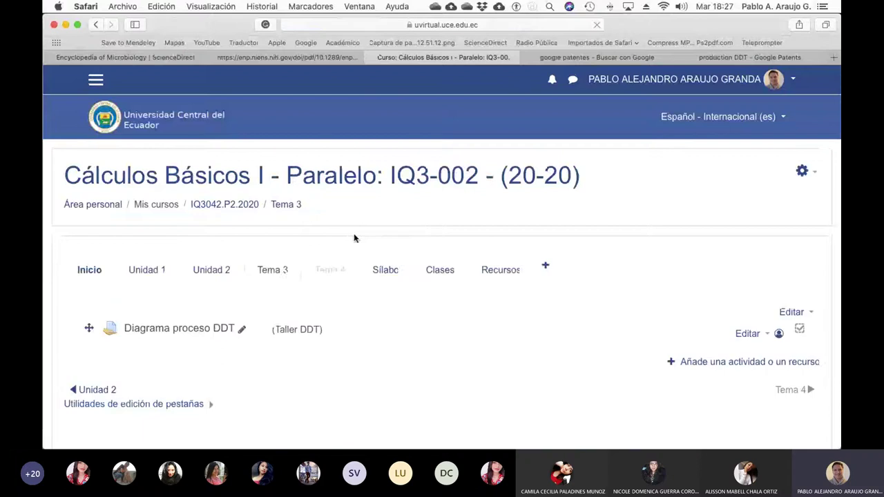
left_click(205, 329)
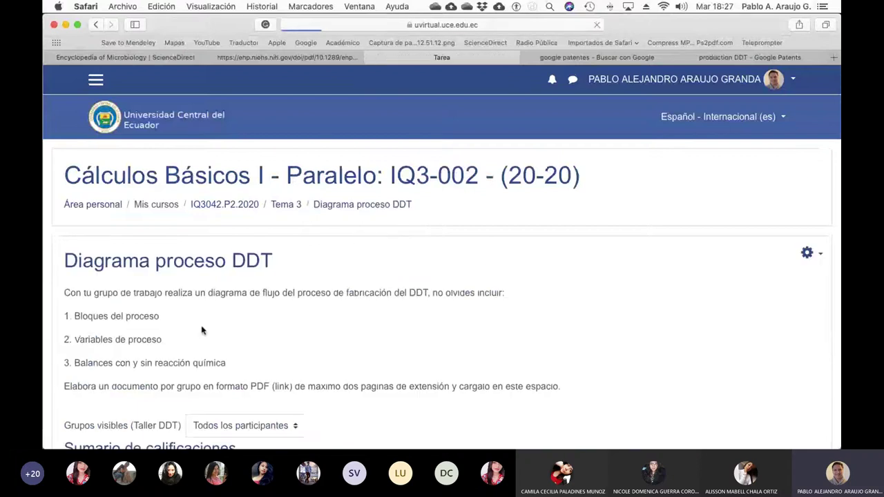
left_click(807, 254)
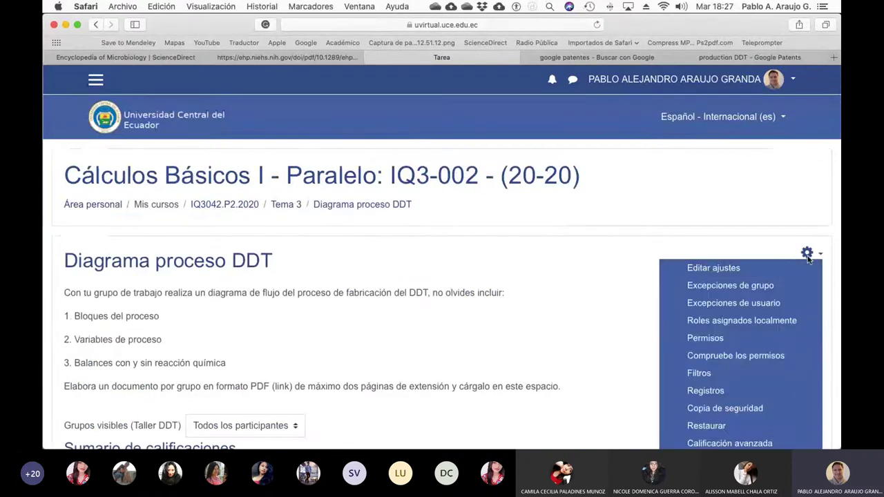
left_click(725, 274)
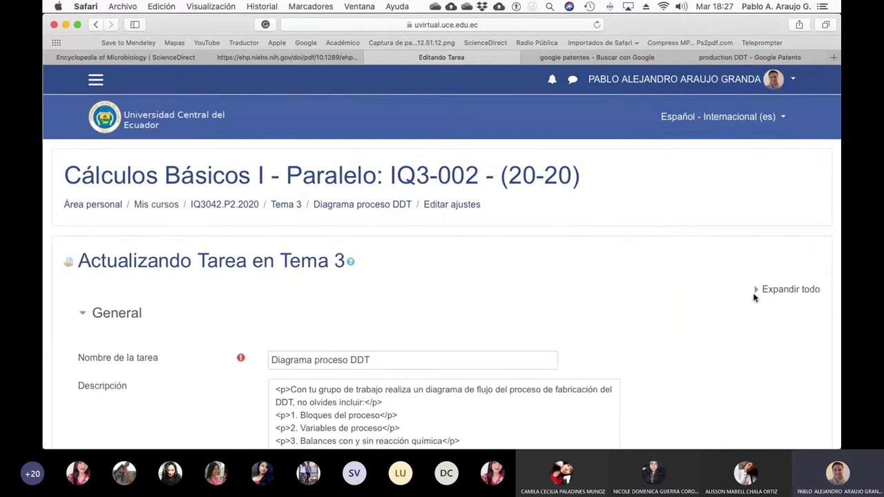
left_click(758, 292)
- Add an empty line below the introductory sentence in the assignment's description
scroll(628, 314, "down", 5)
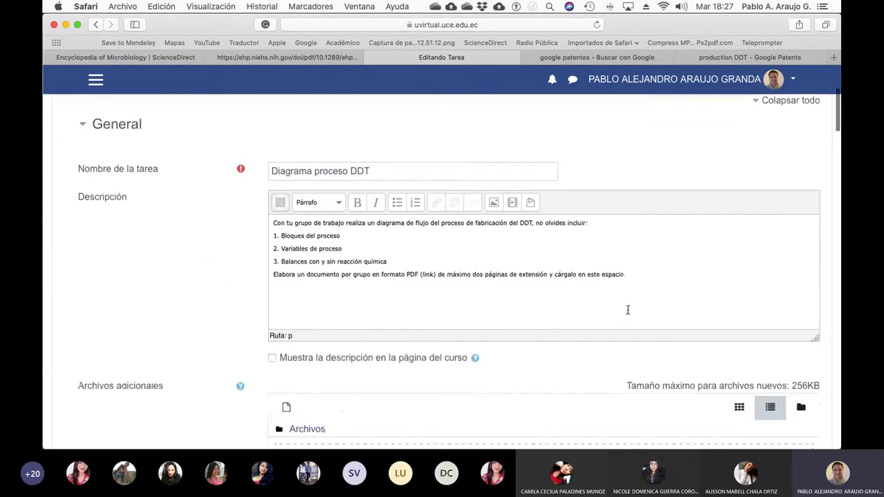
scroll(628, 314, "up", 2)
scroll(627, 314, "up", 2)
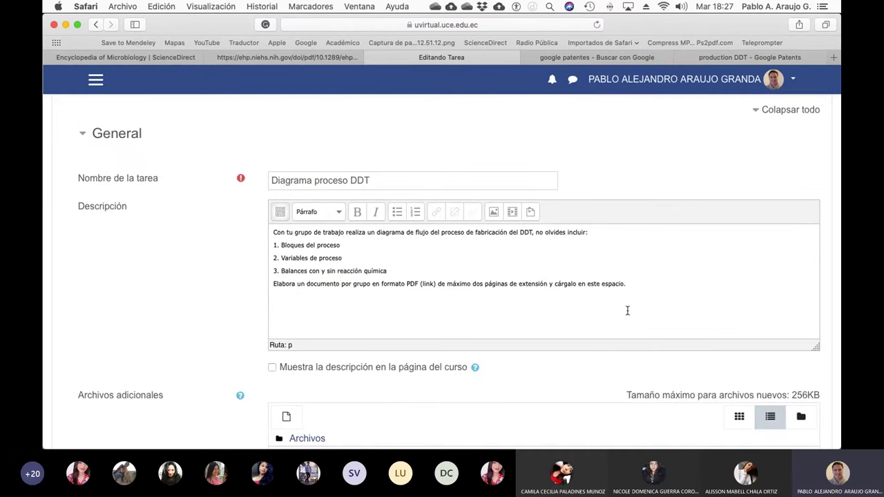
left_click(595, 237)
key("Return")
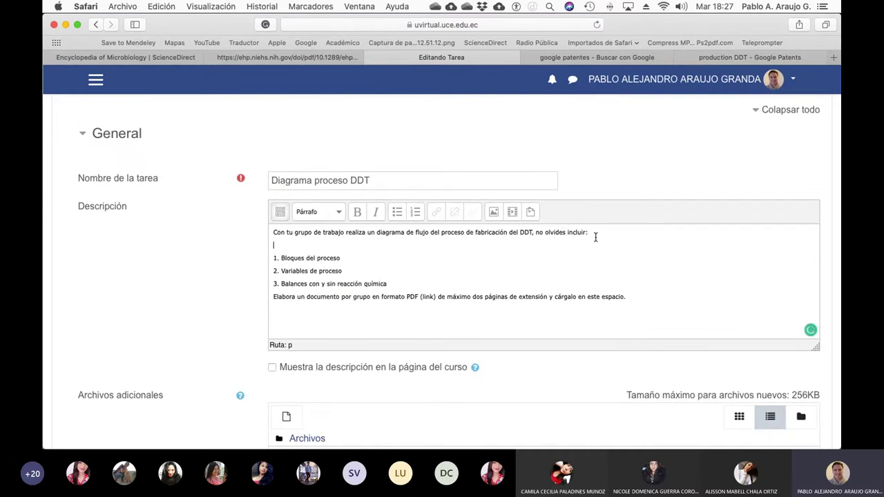
- Upload "Captura de Pantalla 2020-09-15 a la(s) 18.26.55.png" from the Escritorio folder as the image for the empty description line, previewing it first
left_click(495, 213)
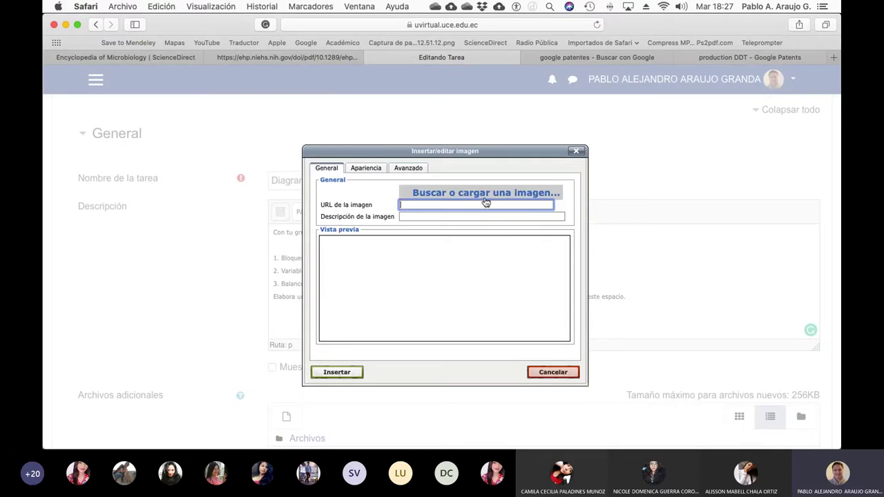
left_click(484, 201)
left_click(404, 230)
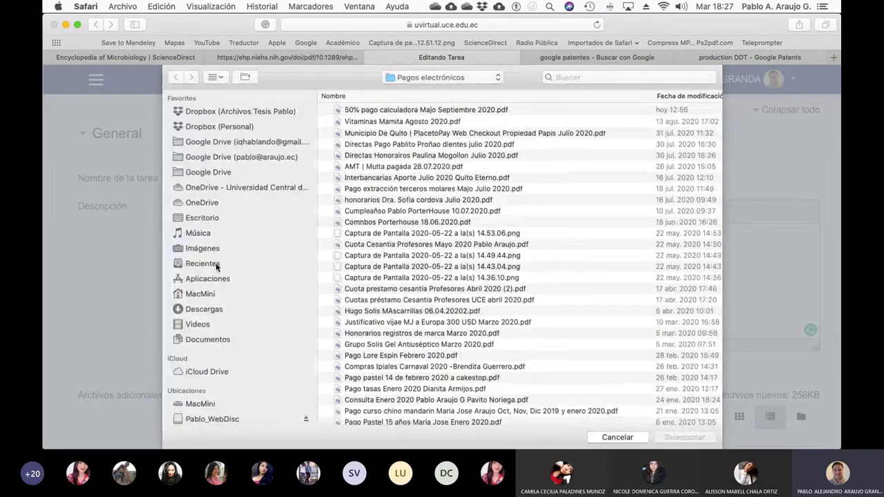
left_click(198, 220)
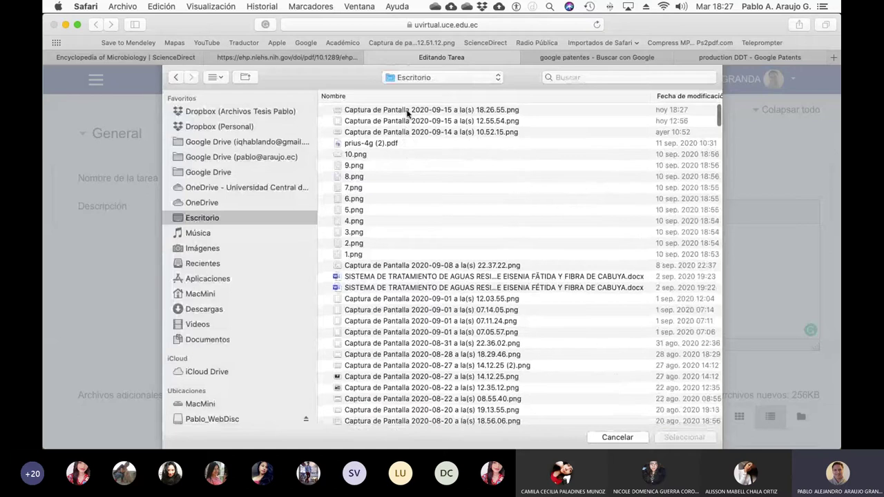
left_click(407, 110)
key("space")
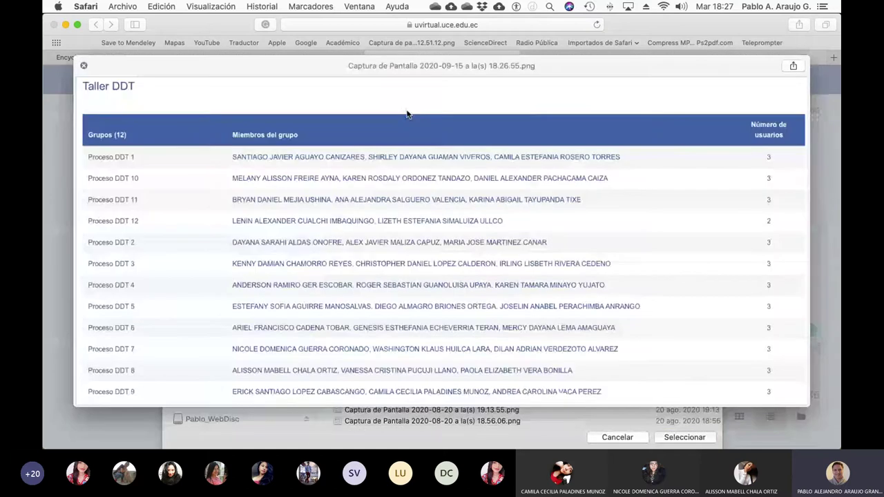
key("space")
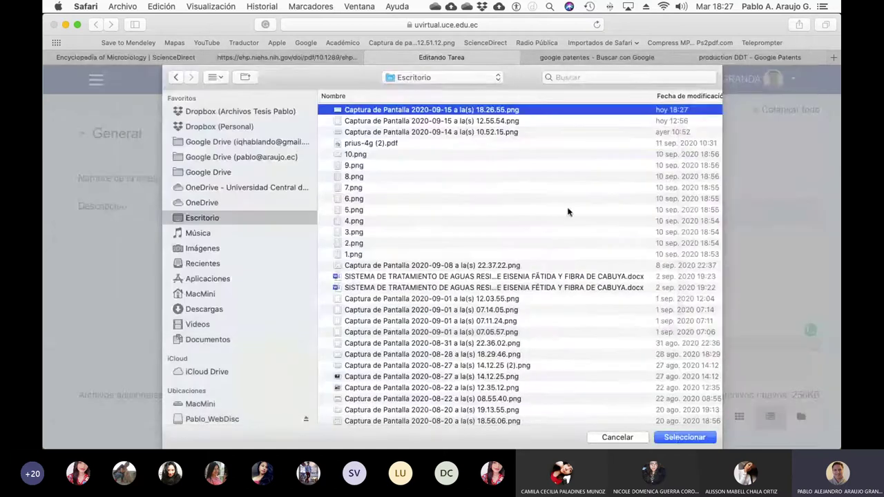
left_click(686, 438)
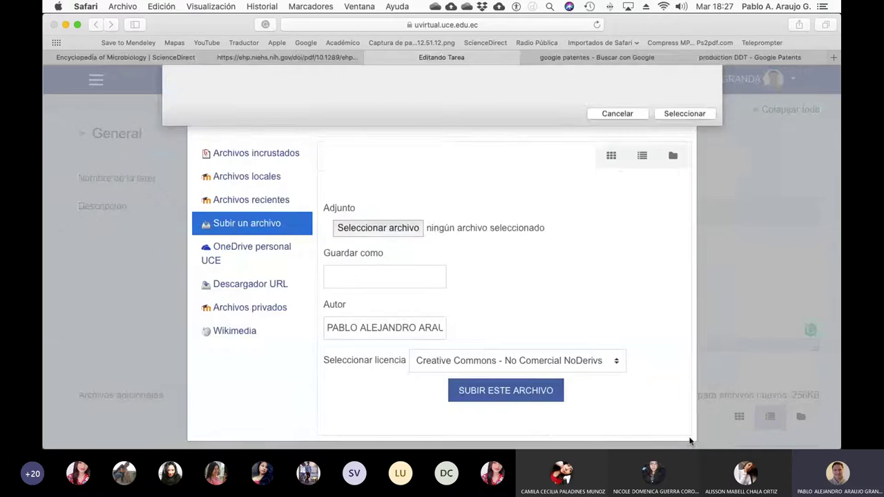
left_click(523, 389)
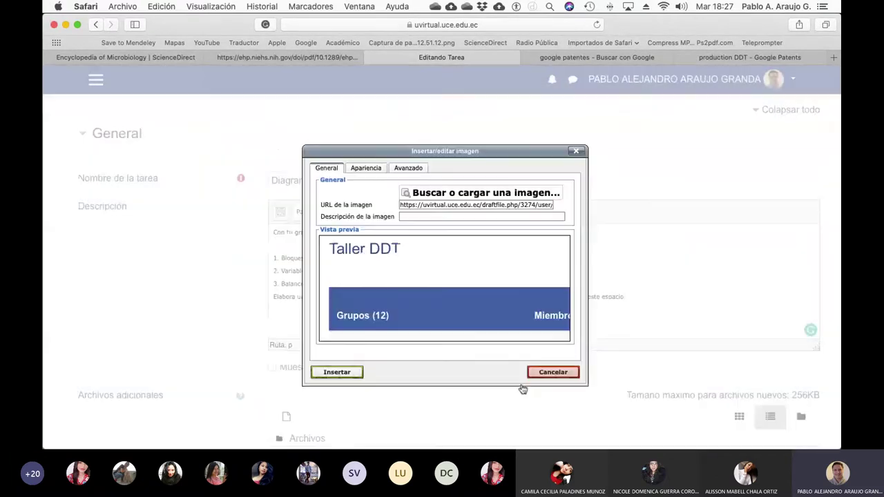
- Give the image the description "Grupos taller DDT" and insert it into the assignment text
left_click(417, 217)
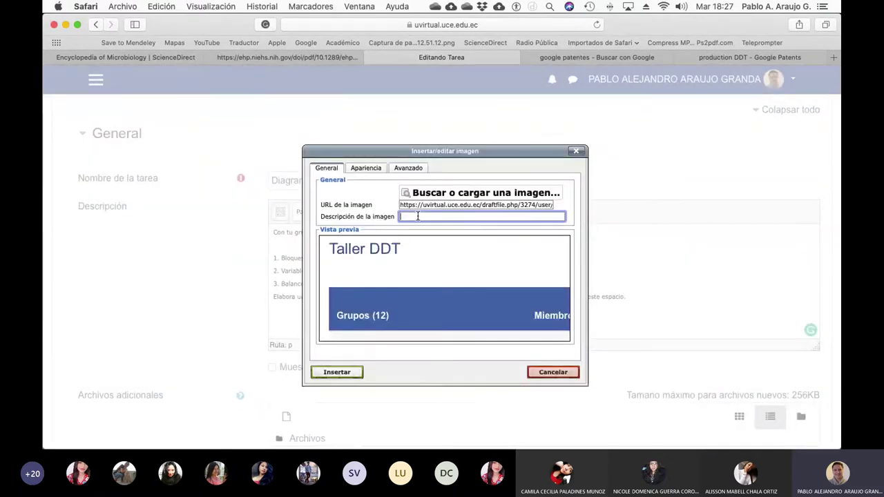
type("Grupos taller DDT")
left_click(343, 373)
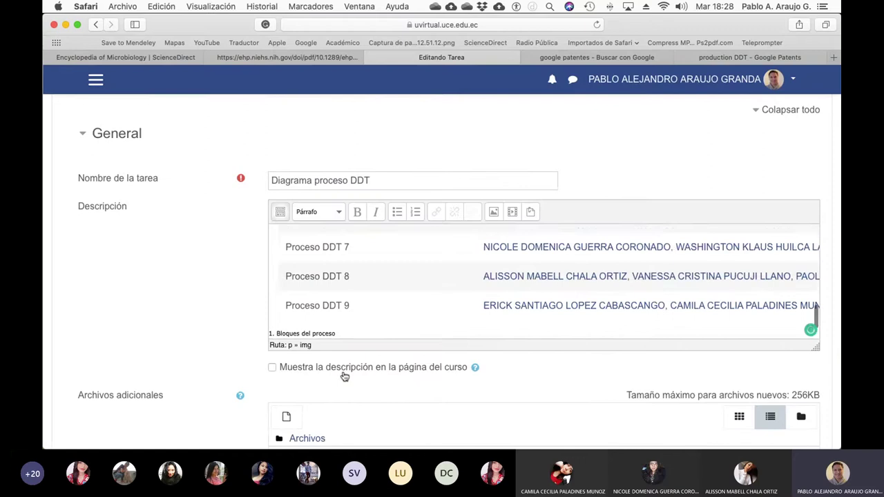
- Scale the inserted groups image down proportionally within the description until its full width fits the page
scroll(375, 276, "down", 2)
left_click(364, 269)
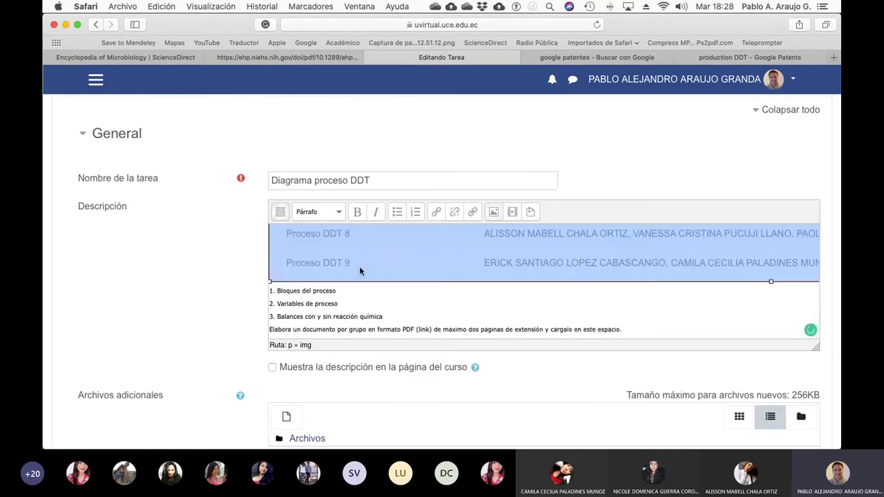
left_click_drag(497, 232, 497, 235)
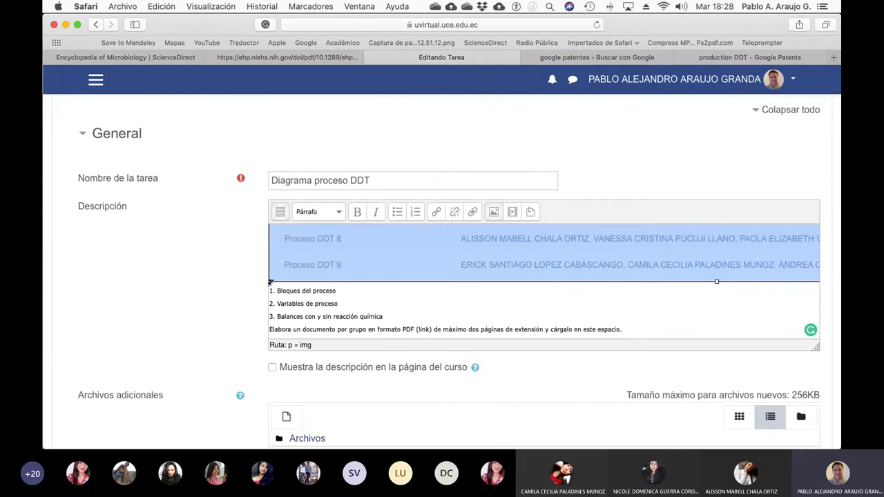
left_click_drag(270, 282, 483, 239)
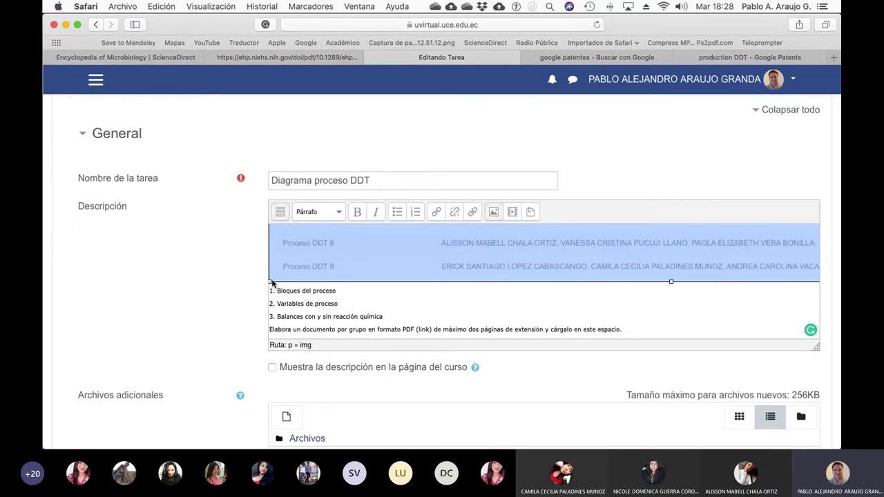
left_click_drag(271, 282, 543, 230)
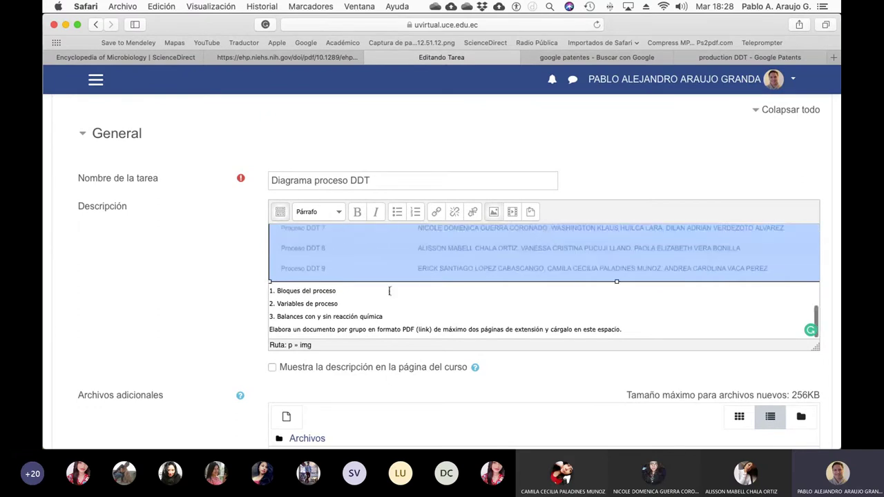
left_click_drag(271, 281, 550, 340)
- Check the assignment's availability dates and group submission settings, and save the changes, returning to the course
scroll(545, 367, "down", 20)
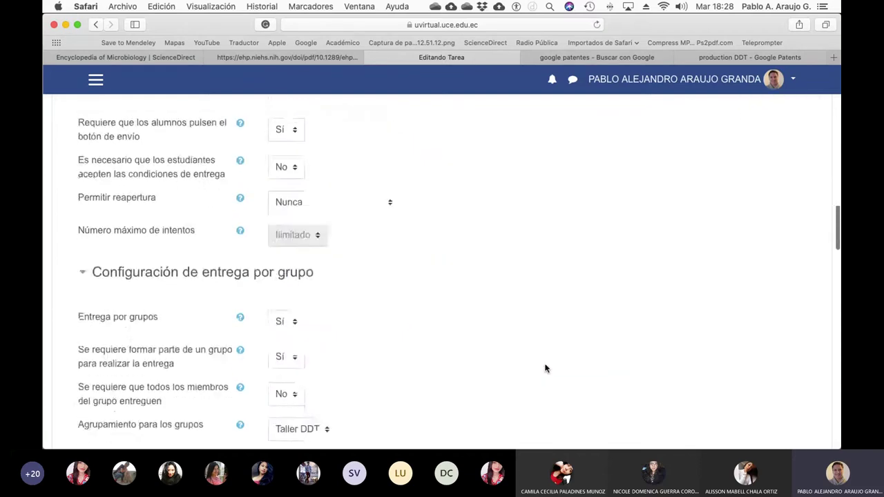
scroll(545, 368, "up", 10)
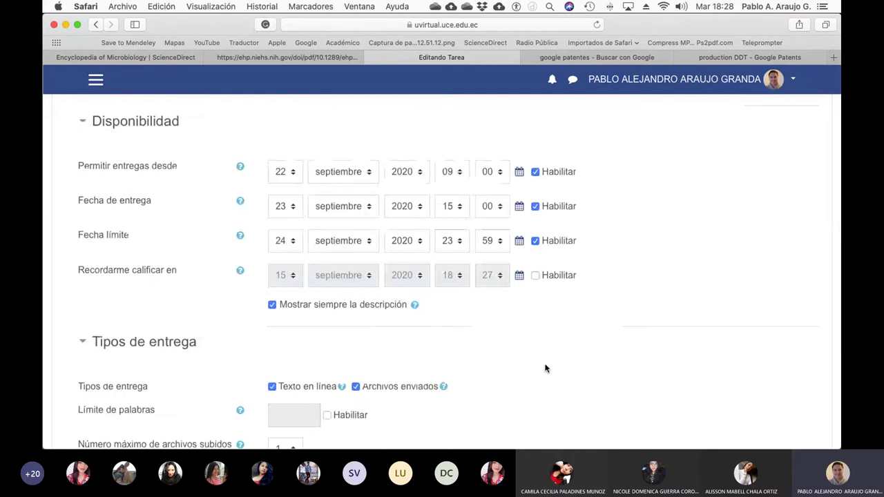
scroll(544, 368, "down", 20)
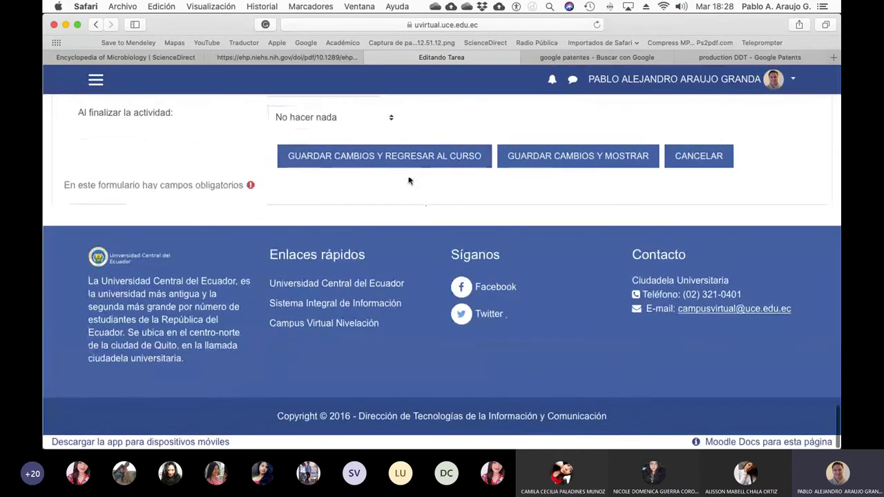
left_click(403, 163)
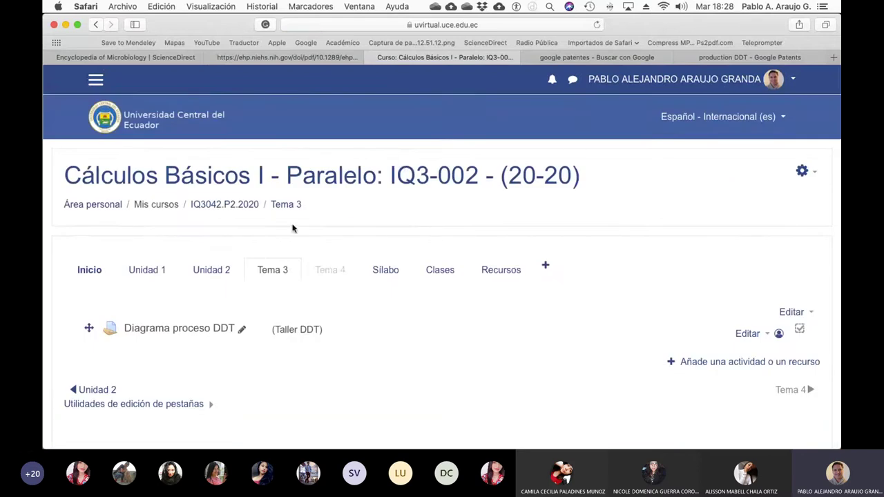
- Open the Diagrama proceso DDT assignment and examine the Taller DDT groups table at a larger magnification
left_click(177, 331)
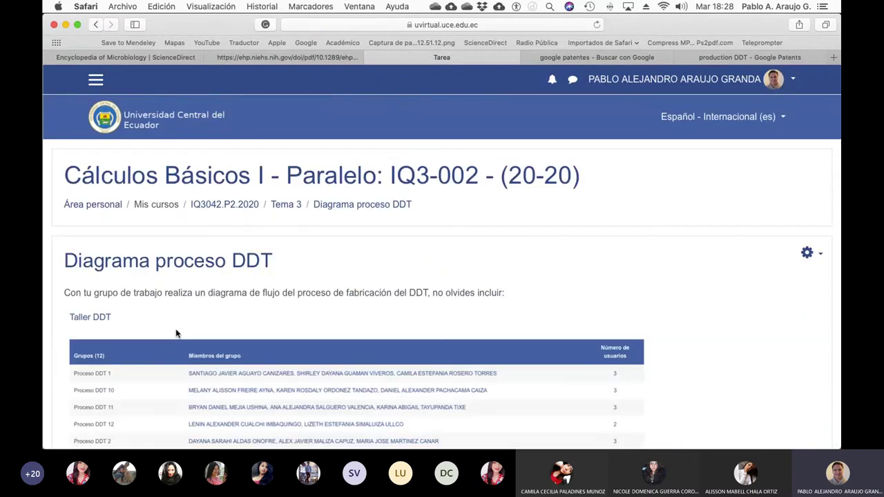
scroll(297, 352, "down", 5)
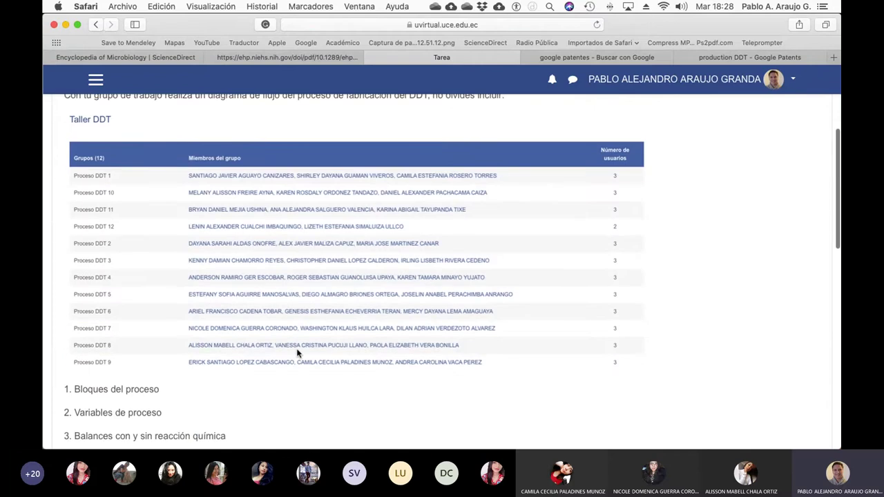
scroll(296, 353, "down", 2)
scroll(297, 353, "up", 5, "ctrl")
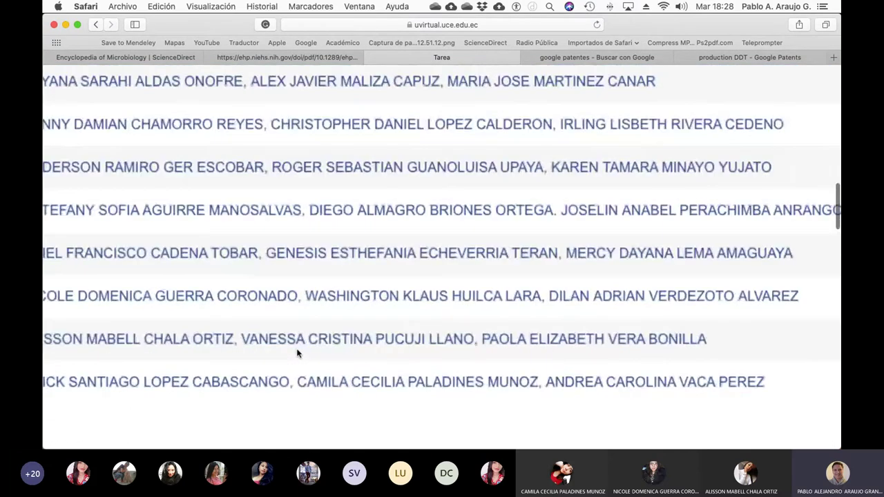
scroll(297, 353, "down", 5, "ctrl")
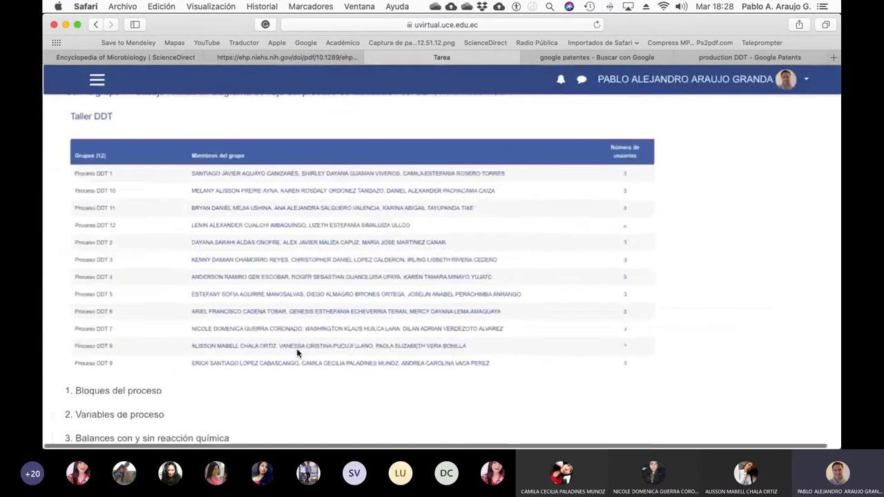
scroll(300, 349, "up", 5)
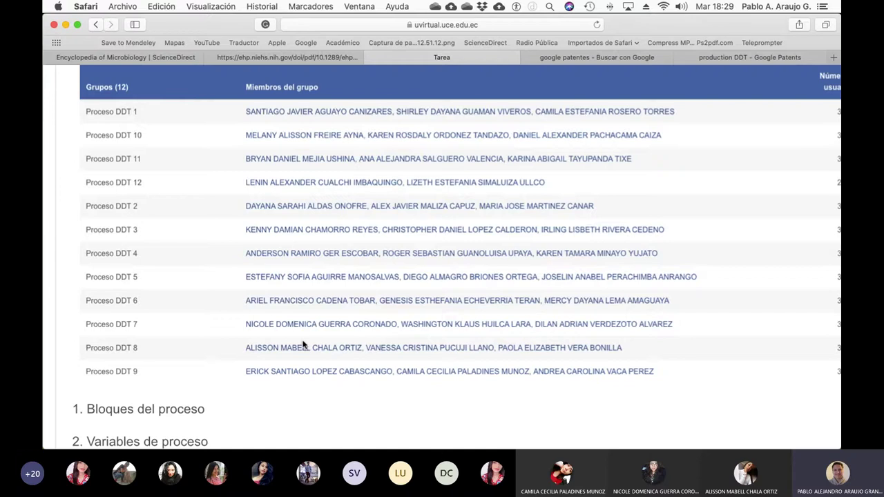
scroll(738, 247, "right", 3)
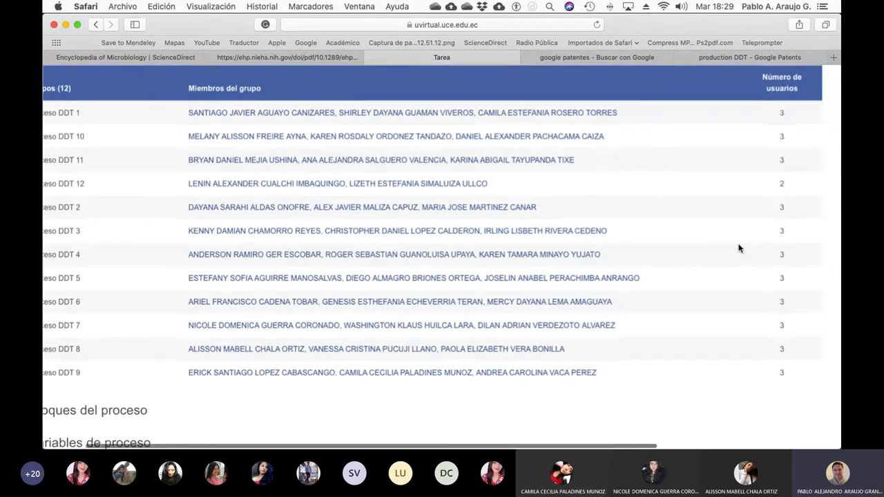
scroll(738, 247, "left", 3)
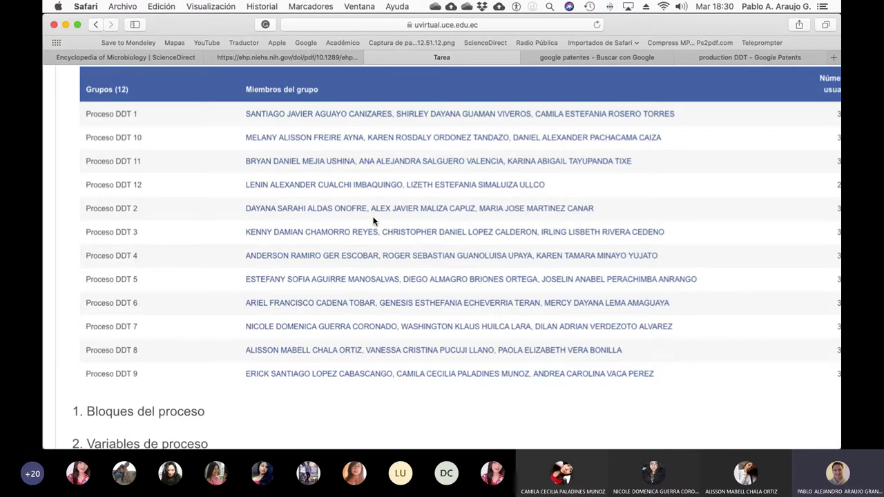
- Review the assignment's instructions and grading summary, and return to the beginning of the page at normal magnification
scroll(373, 221, "down", 10)
scroll(372, 221, "up", 2)
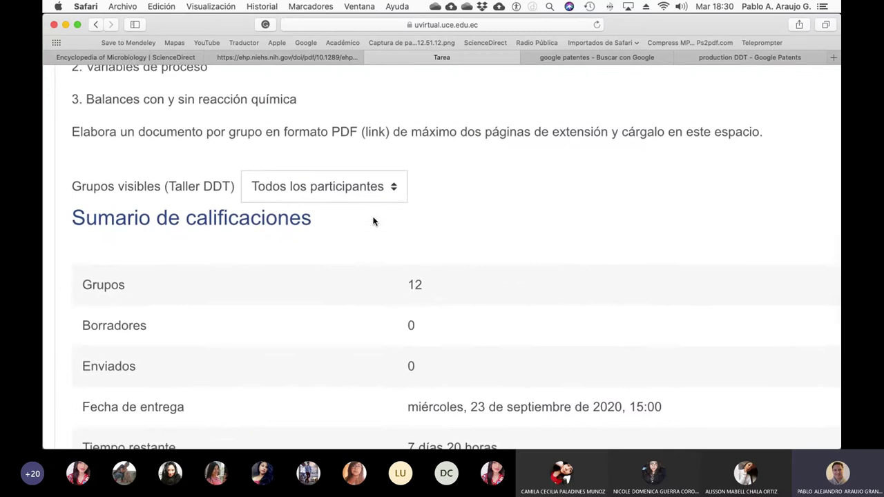
scroll(373, 221, "down", 4)
scroll(372, 221, "up", 10)
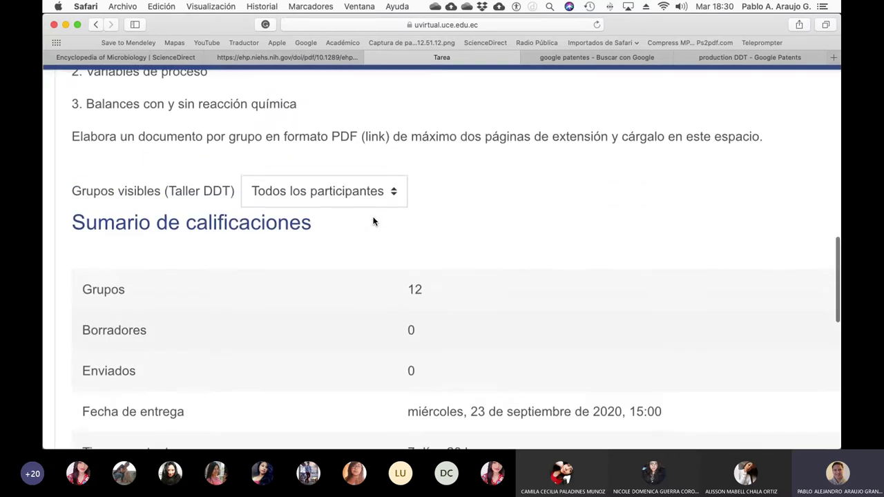
key("super+minus")
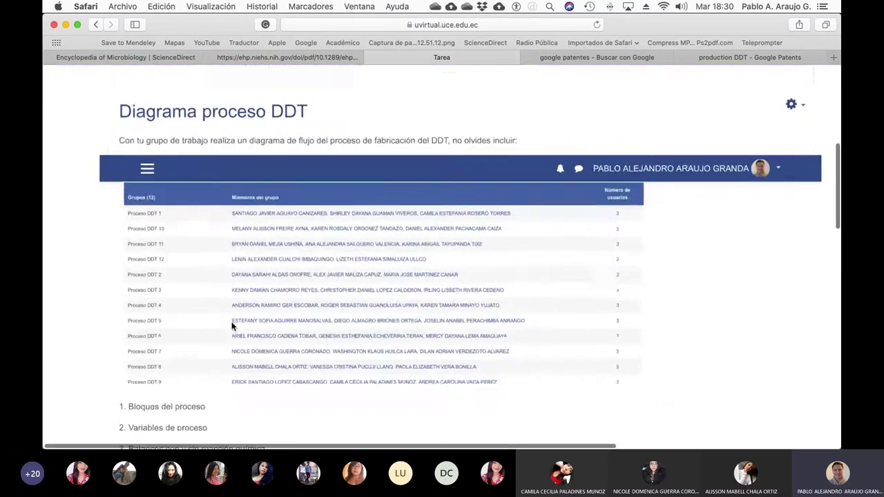
scroll(232, 326, "up", 5)
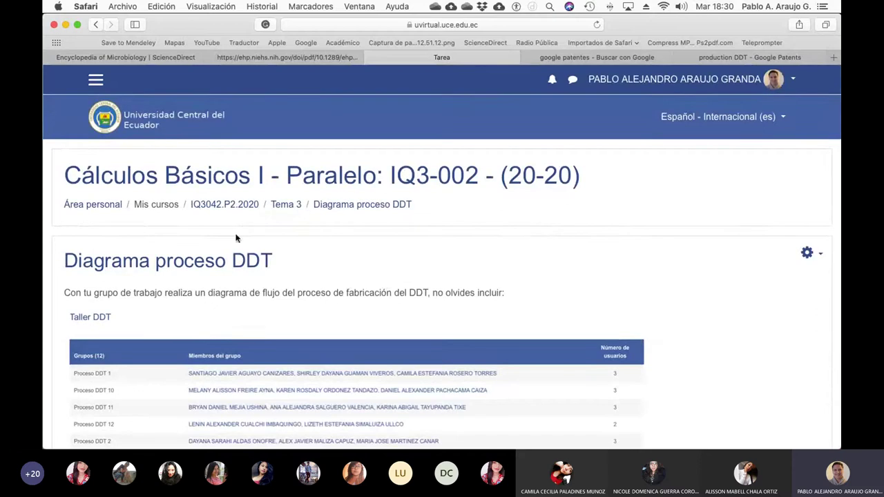
- Return from the Diagrama proceso DDT assignment to the Tema 3 section of the IQ3042.P2.2020 course
left_click(225, 207)
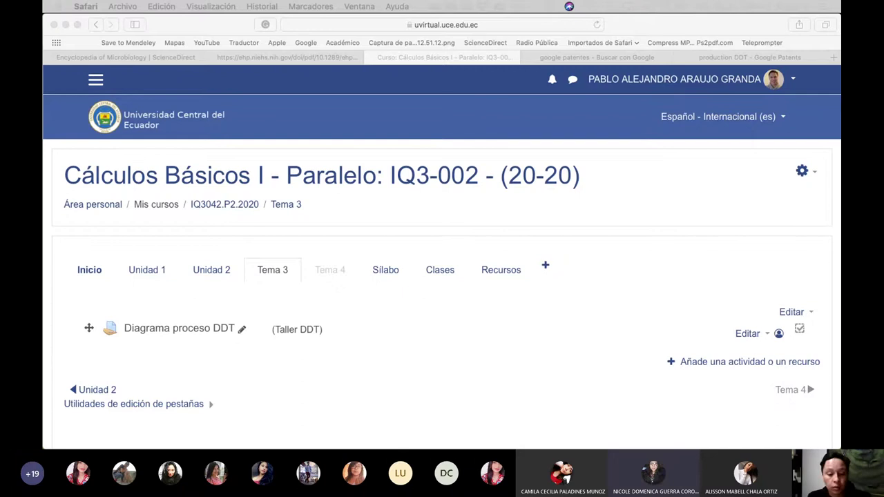
key("super+Tab")
key("super+Tab")
key("super+Tab")
key("super+Tab")
key("super+Tab")
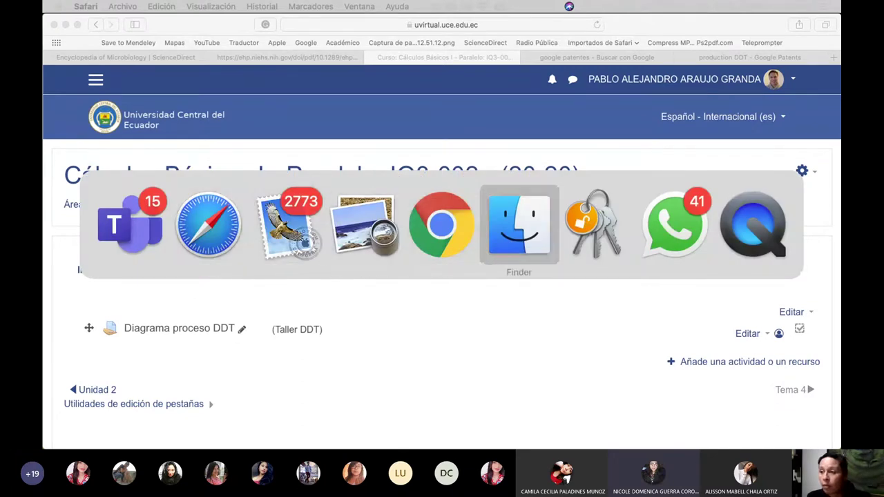
key("Escape")
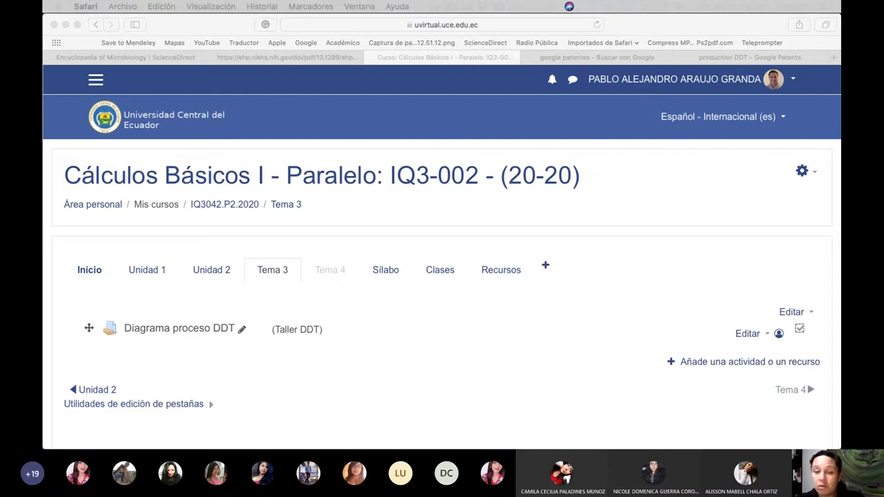
key("super+Tab")
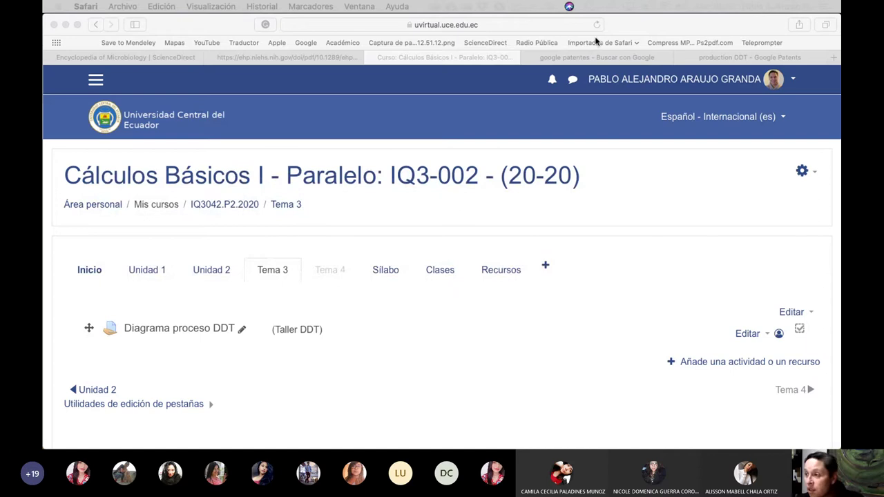
left_click(659, 33)
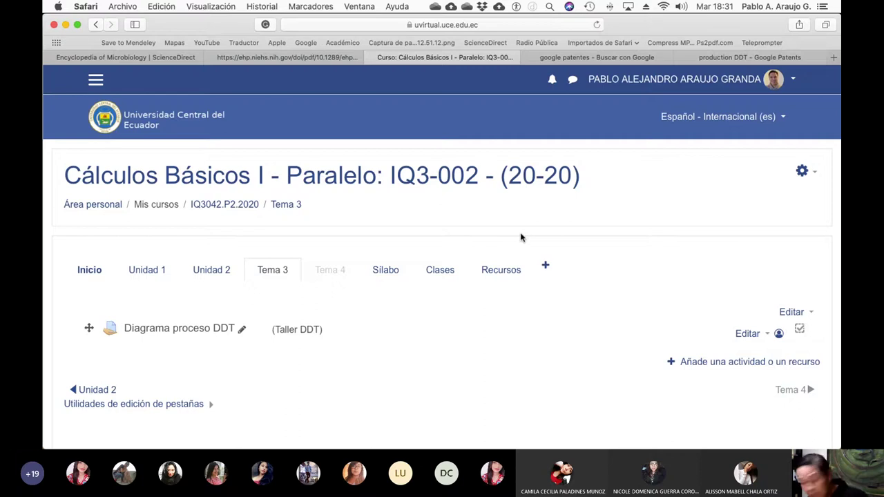
- Switch to Preview (Vista Previa), bring forward the PDF "Cap 3. Balances de Materia - Himmelblau - 1997", and enlarge its window across the screen
key("super+Tab")
key("super+Tab")
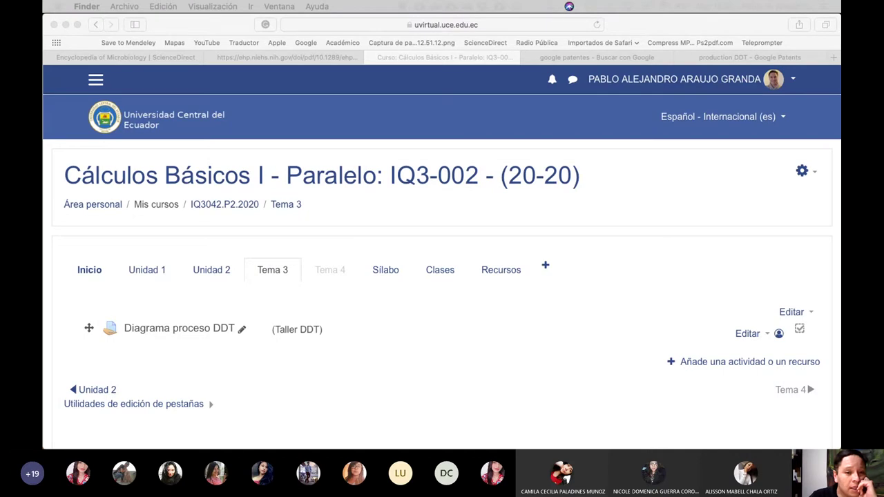
key("super+Tab")
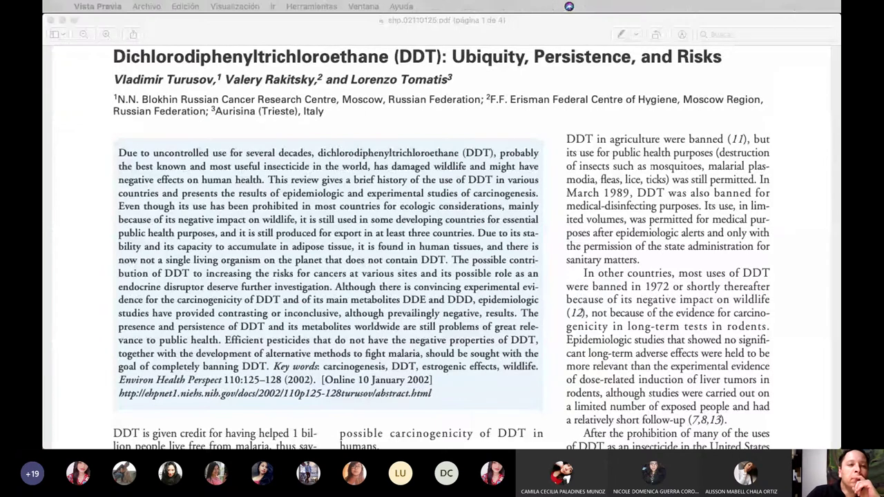
key("super+grave")
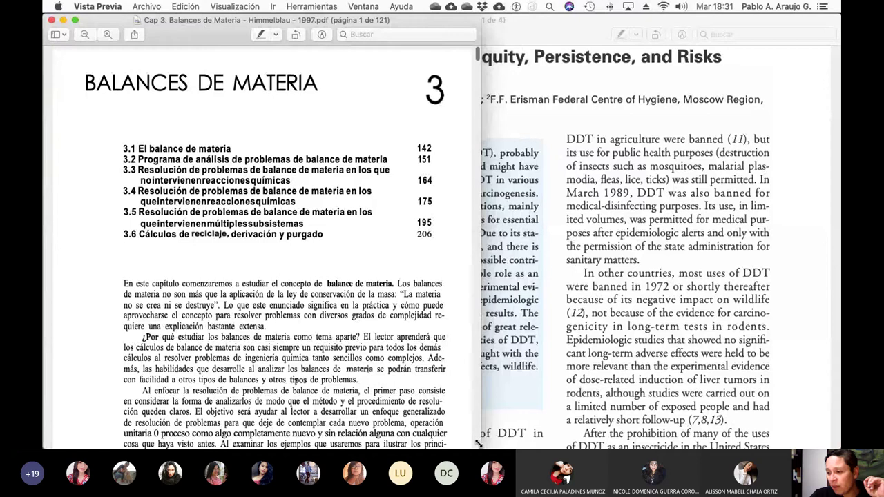
left_click_drag(477, 442, 840, 448)
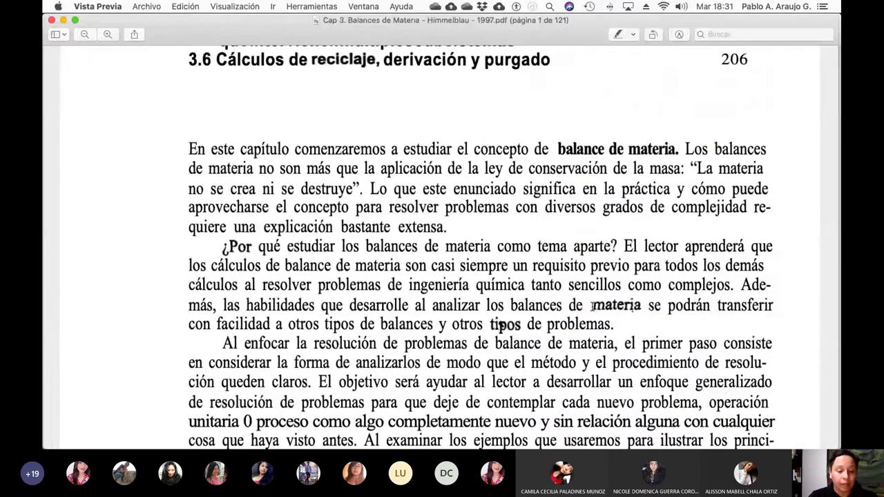
- Look through the chapter's introduction up to the objectives of section 3.1, El balance de materia
key("super+Tab")
key("super+Tab")
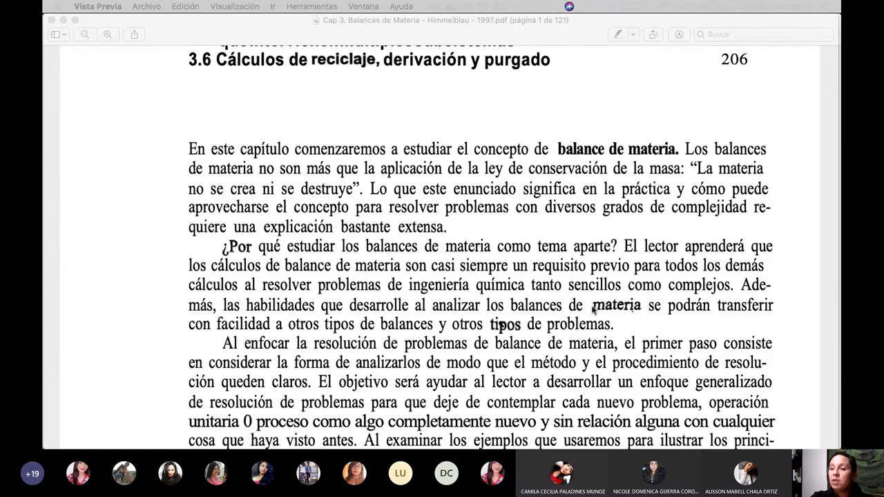
scroll(485, 124, "down", 5)
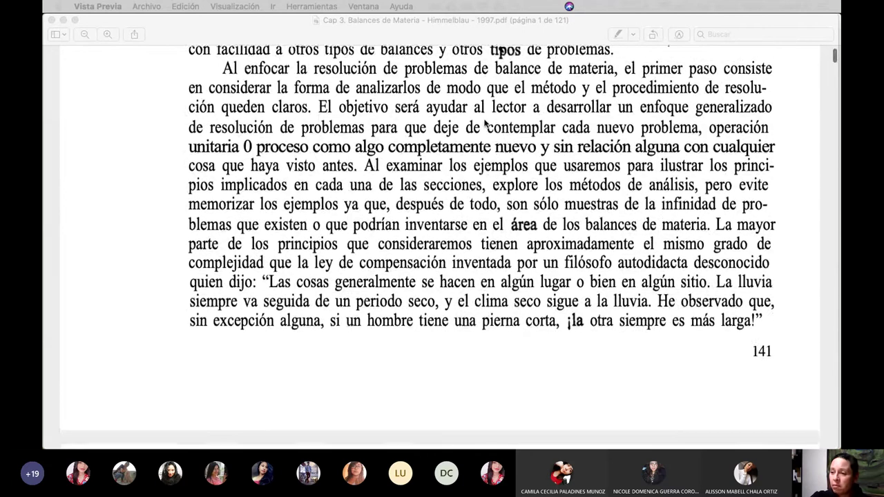
scroll(486, 125, "down", 10)
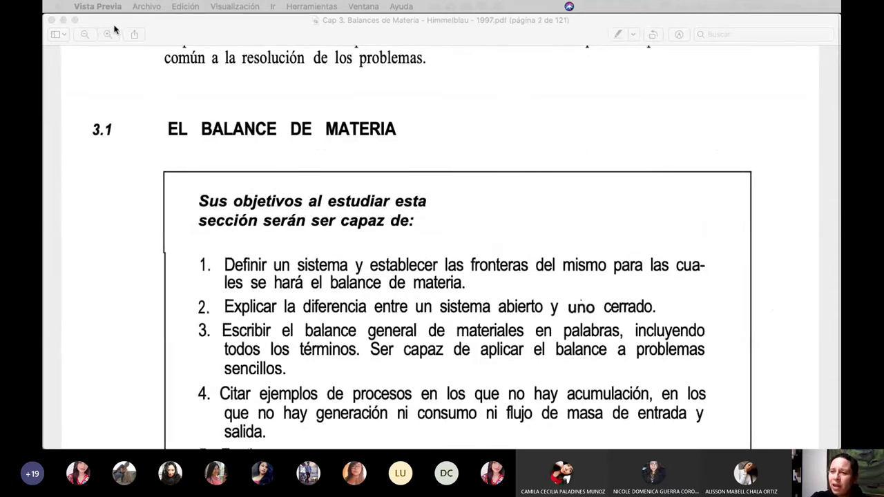
- Show the PDF's page thumbnails and use them to open page 116 among the end-of-chapter problems
left_click(68, 38)
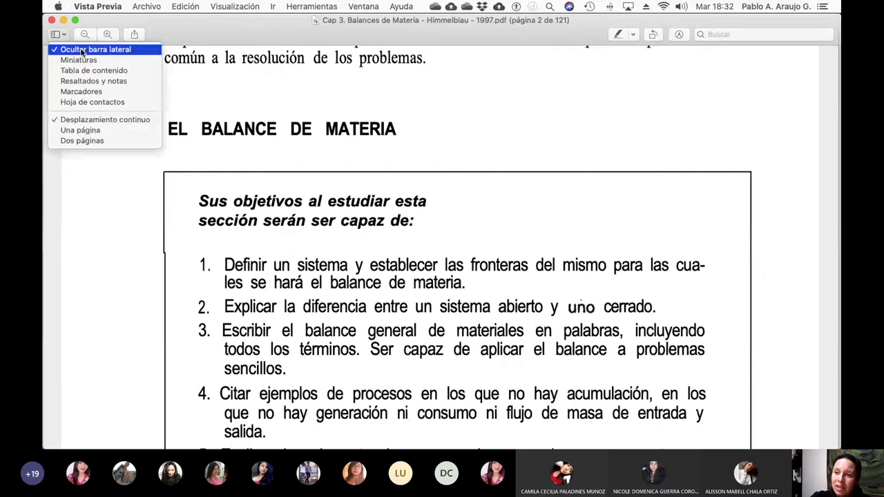
left_click(88, 61)
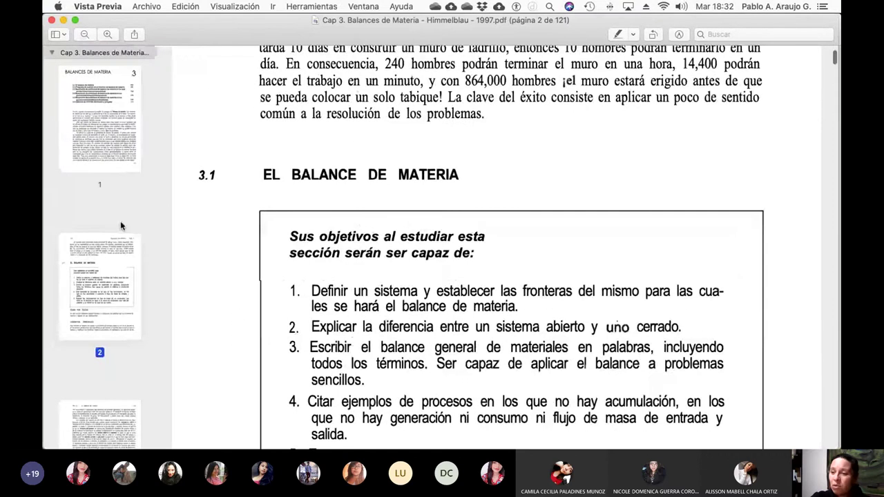
scroll(121, 226, "down", 20)
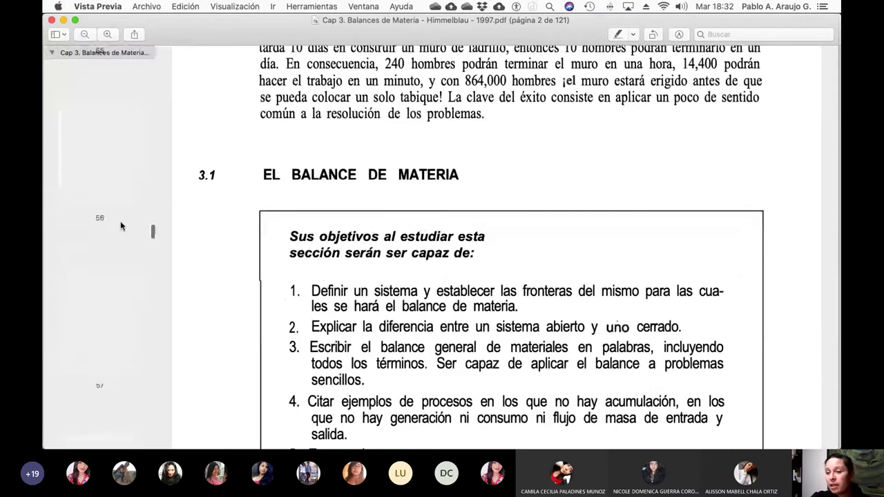
scroll(120, 226, "down", 8)
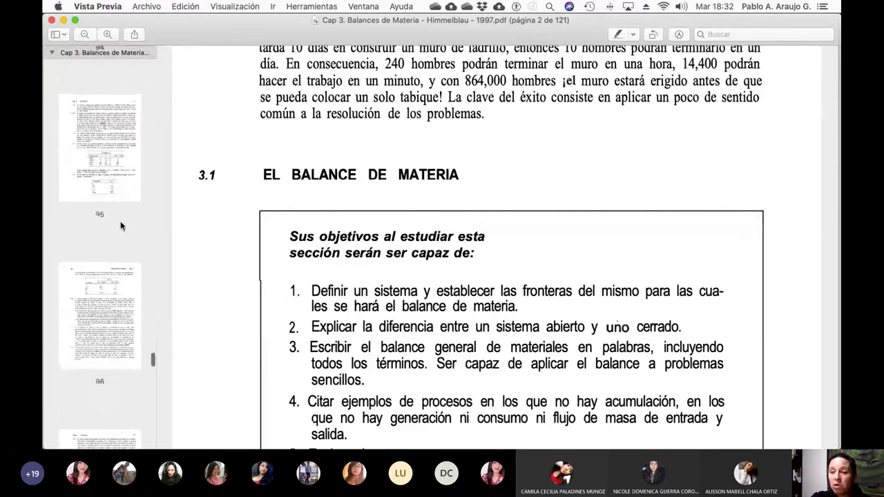
scroll(120, 226, "down", 6)
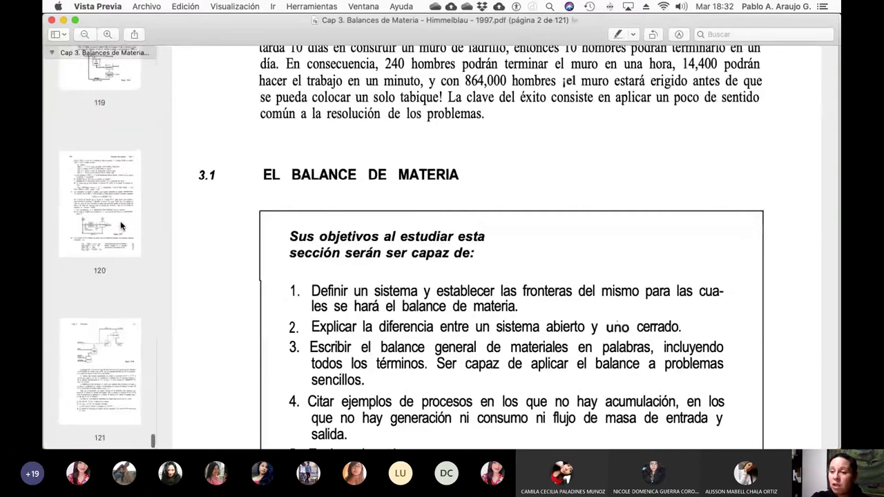
scroll(120, 226, "up", 3)
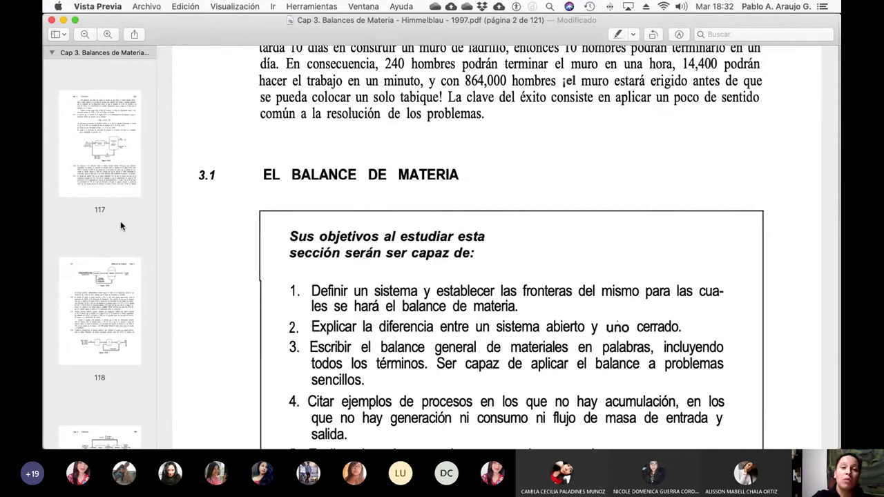
scroll(120, 225, "up", 5)
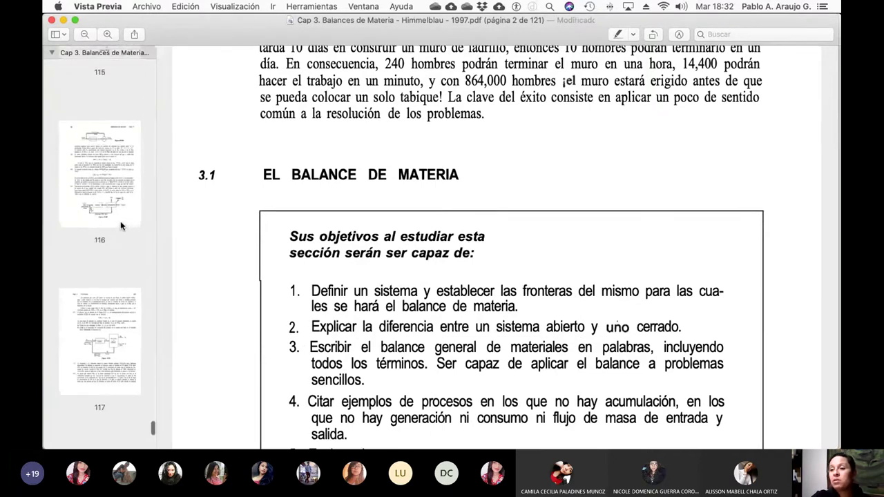
left_click(115, 210)
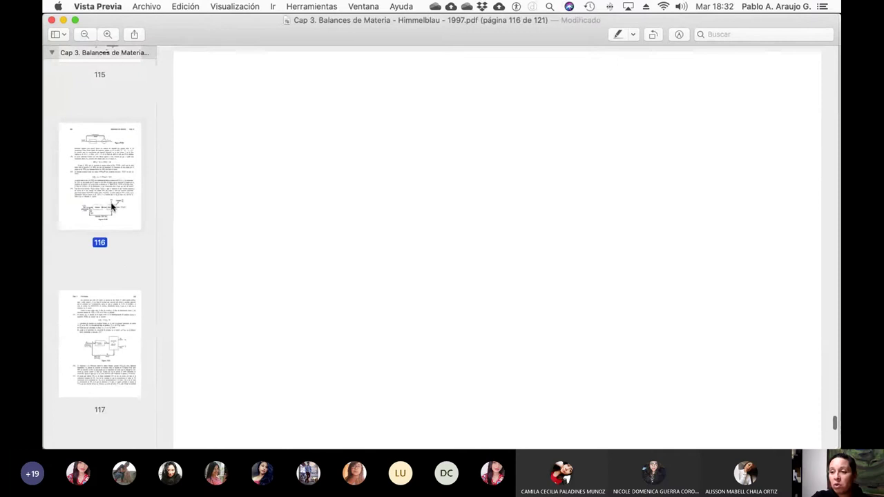
- Examine the recycle process diagrams in Figures P3.88 and P3.86 on pages 116 and 115 of the PDF
scroll(442, 318, "up", 10)
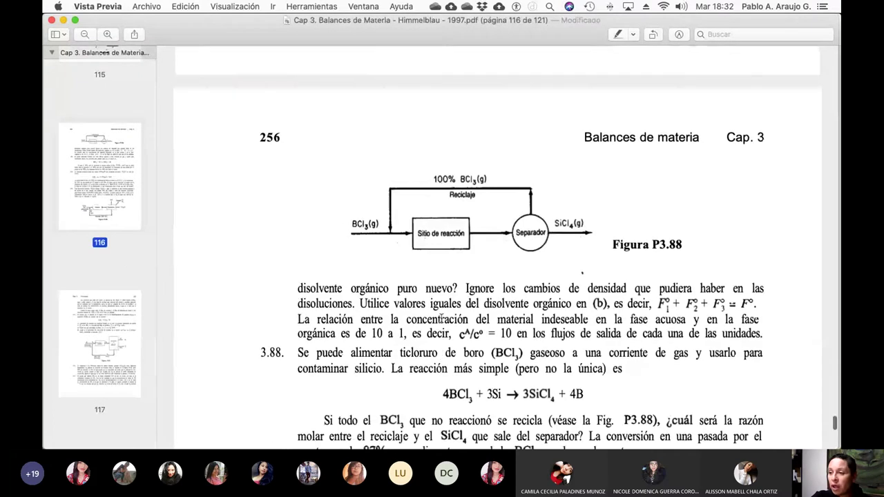
scroll(441, 318, "up", 10)
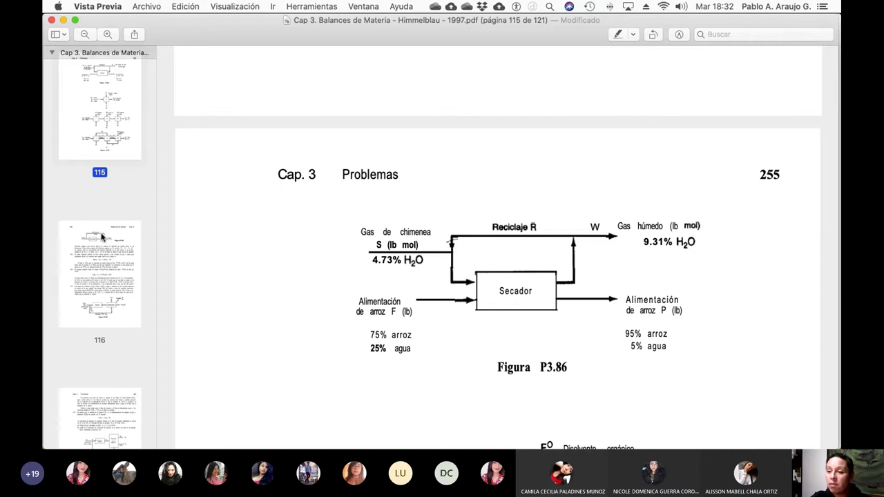
scroll(104, 236, "up", 5)
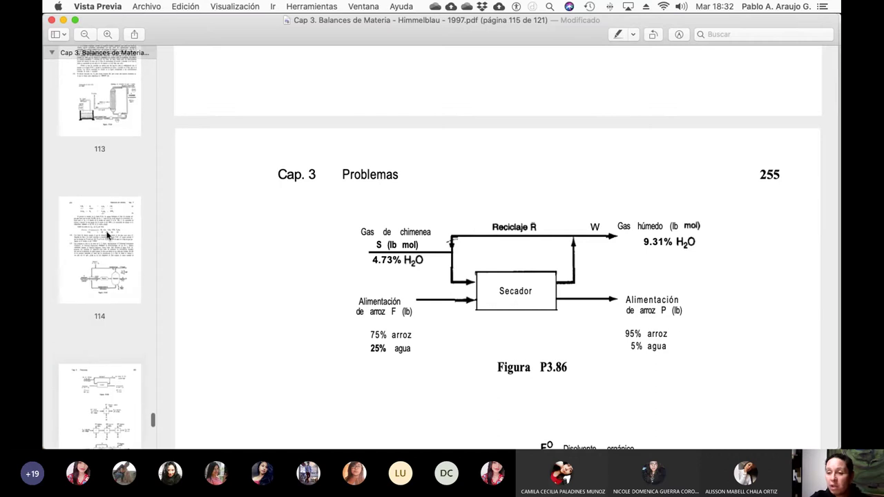
- Examine problems 3.85 back to 3.82 and their process diagrams, going backwards to page 111 of the PDF
left_click(92, 277)
scroll(483, 337, "up", 5)
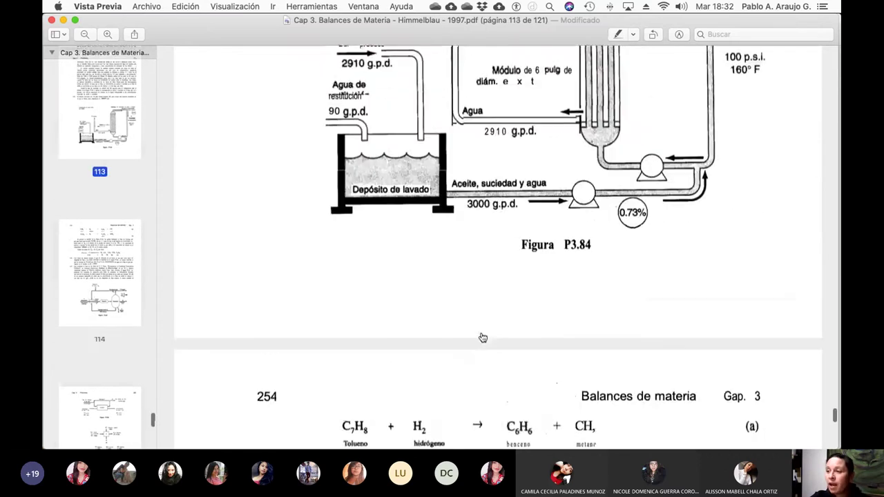
scroll(483, 337, "up", 5)
scroll(483, 337, "up", 15)
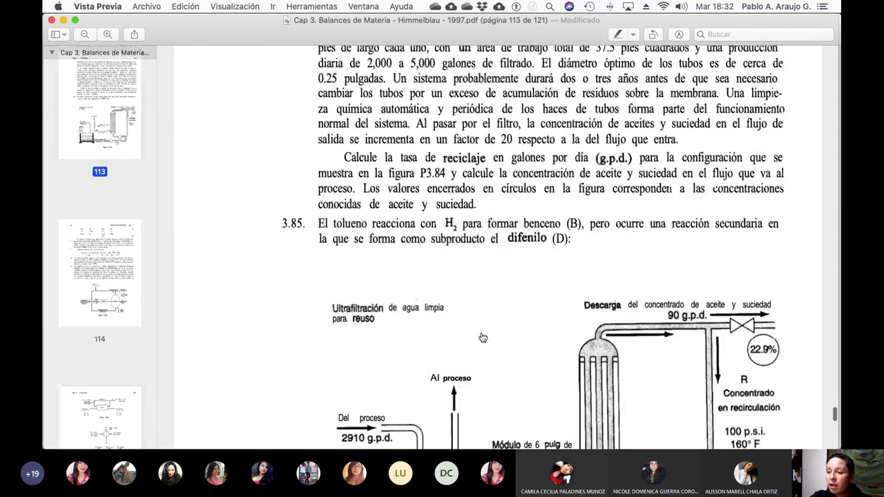
scroll(483, 337, "up", 6)
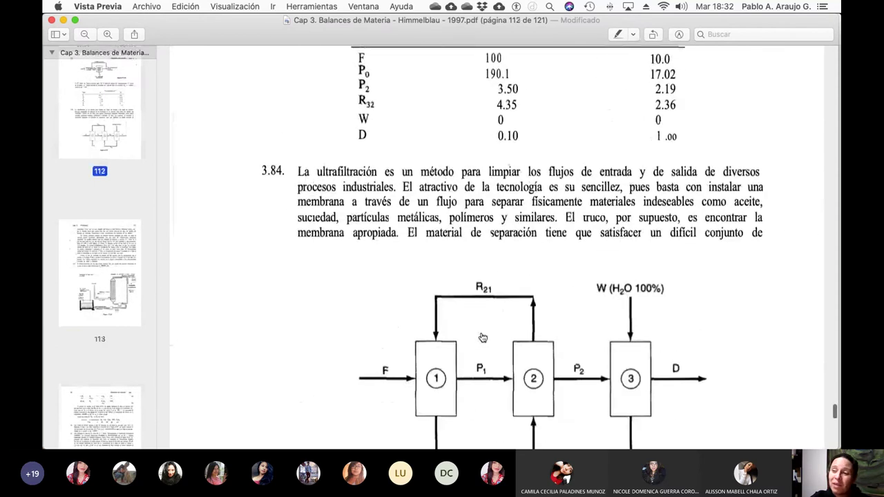
scroll(482, 337, "up", 1)
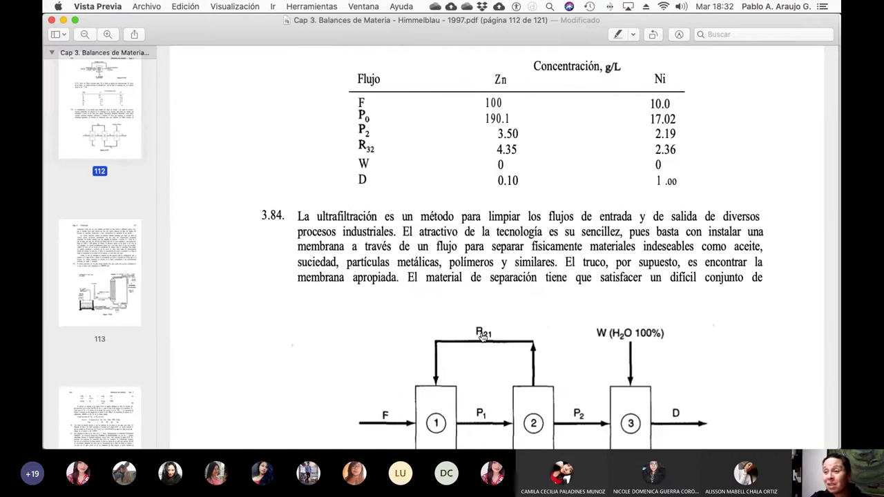
scroll(483, 337, "up", 9)
scroll(483, 337, "up", 9)
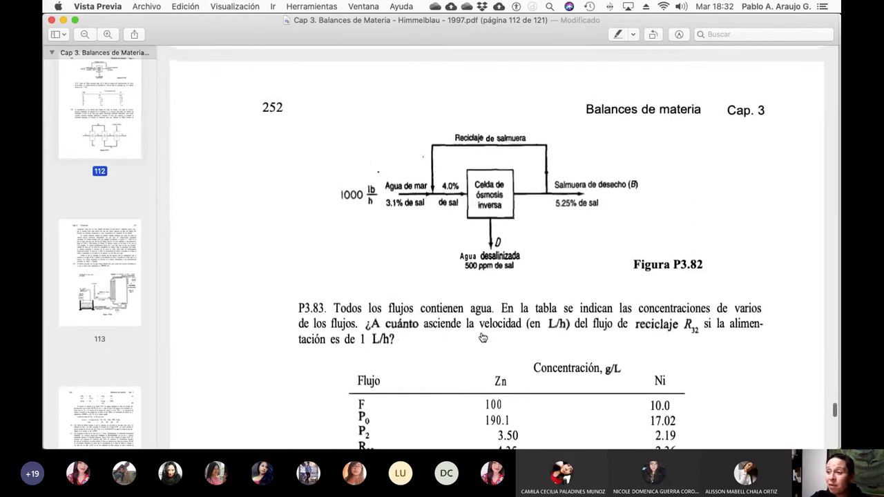
scroll(483, 337, "up", 3)
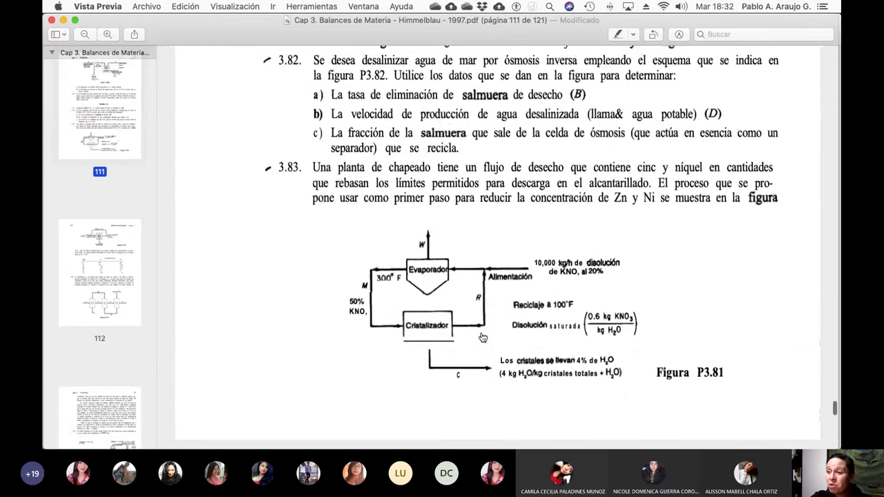
- Review the problems and diagrams forward from Figure P3.81 to the toluene and hydrogen reactions on page 114
scroll(482, 337, "down", 3)
scroll(482, 337, "down", 20)
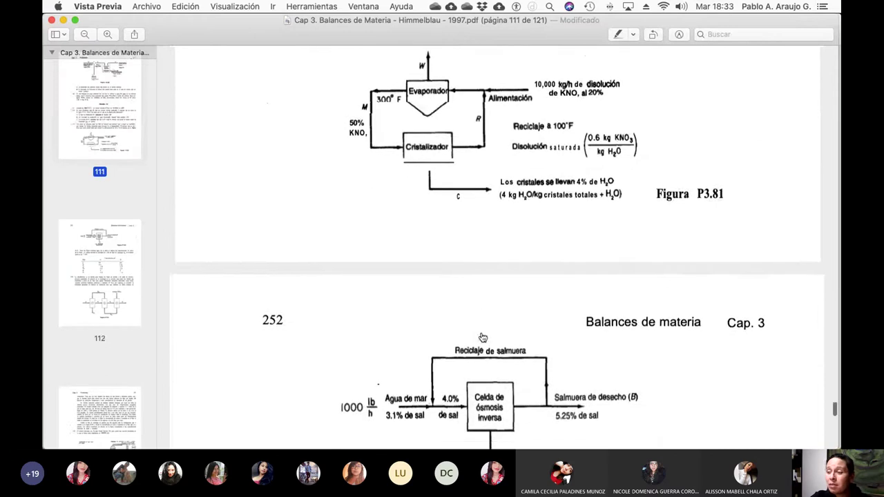
scroll(483, 337, "down", 15)
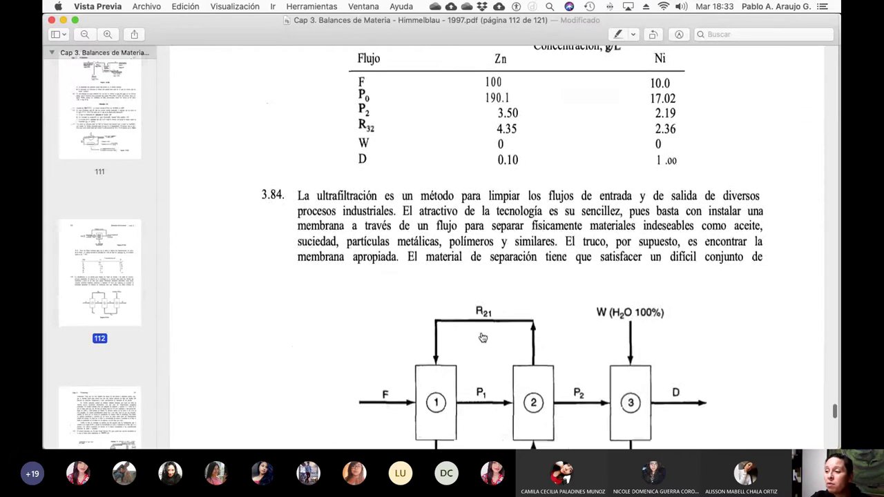
scroll(482, 337, "down", 8)
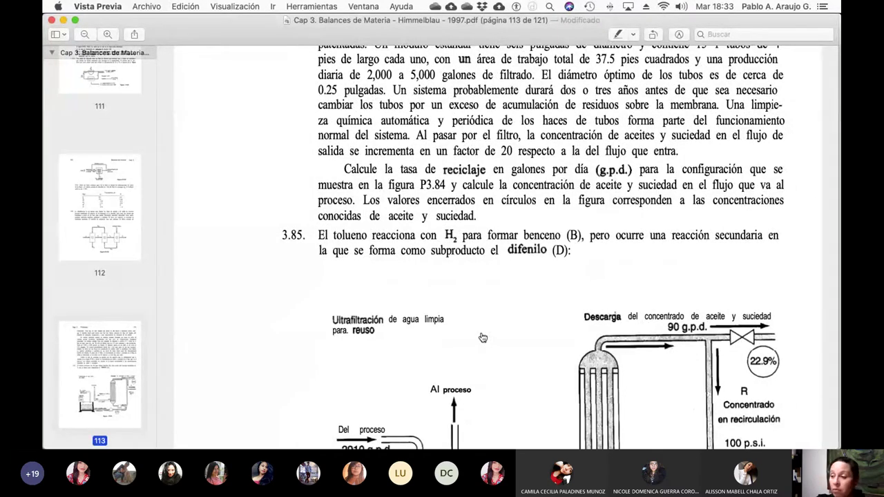
scroll(483, 337, "down", 1)
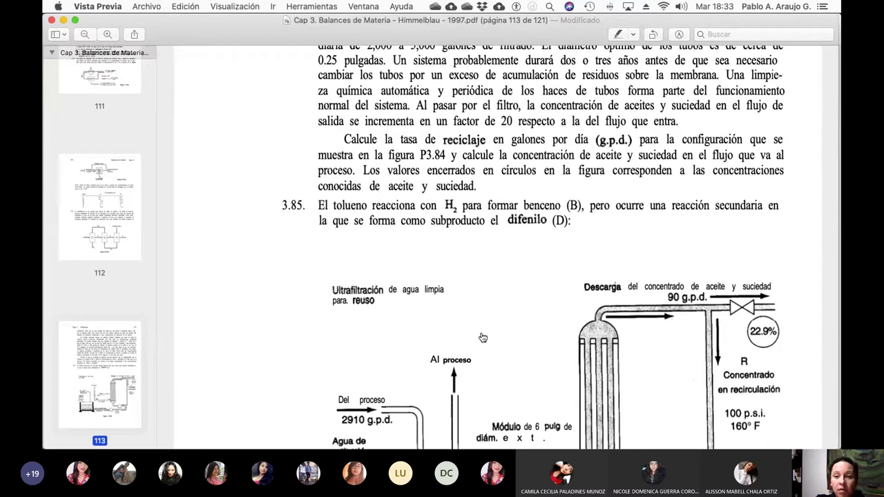
scroll(483, 337, "down", 10)
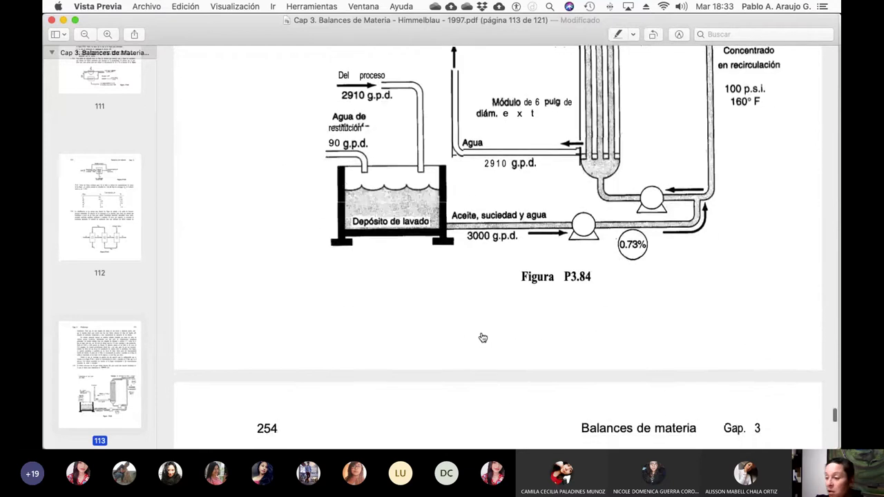
scroll(482, 337, "down", 4)
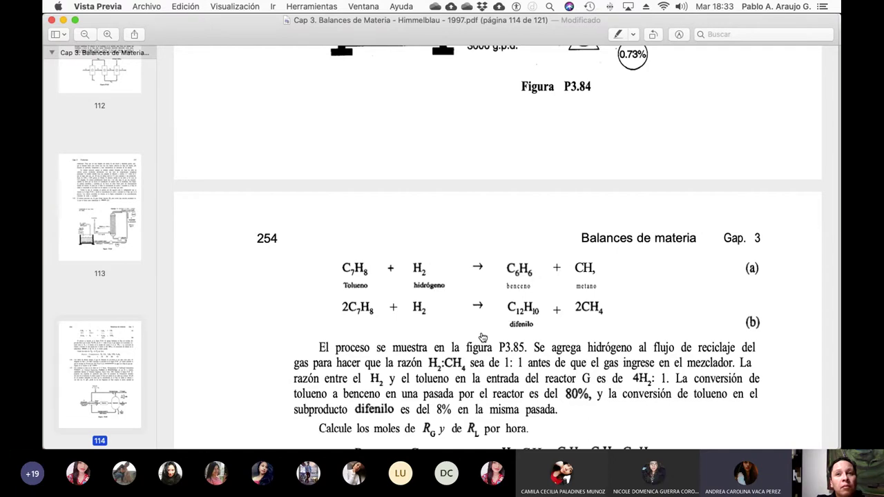
- Examine problem 3.85 on page 114 of the PDF, from the toluene and hydrogen reactions to the recycle diagram in Figure P3.85
left_click(483, 337)
scroll(483, 337, "down", 5)
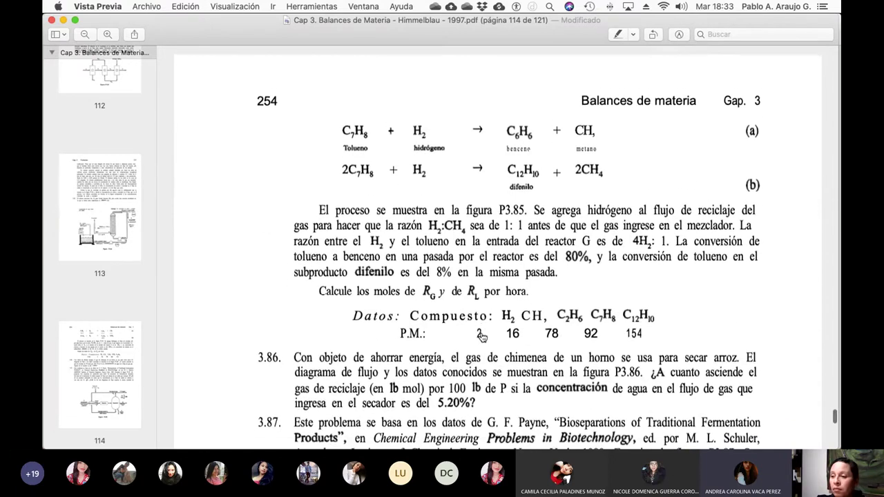
scroll(483, 337, "down", 4)
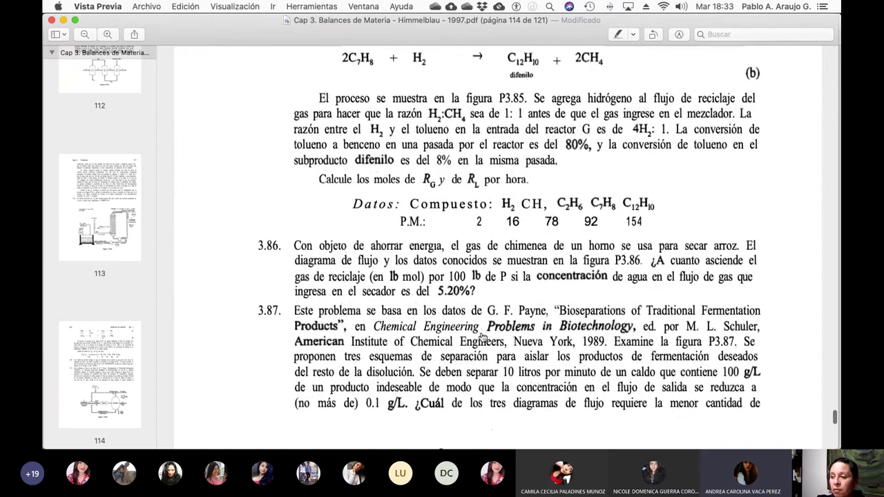
scroll(482, 337, "down", 9)
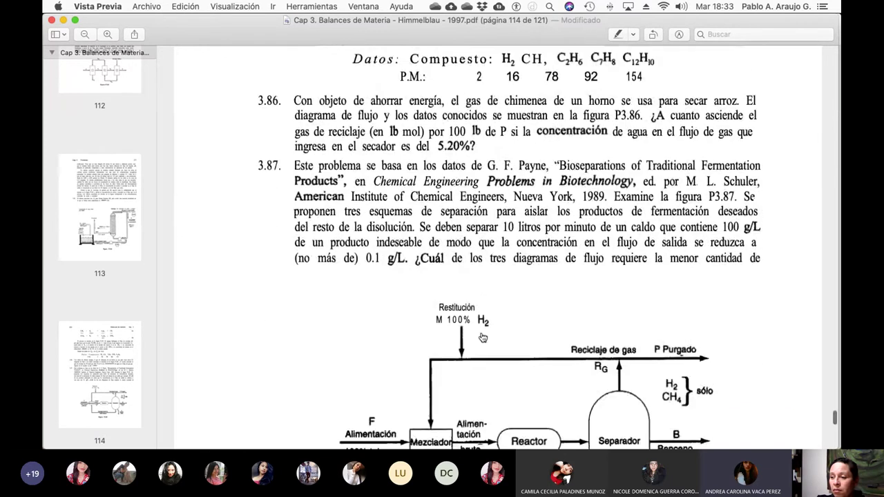
scroll(482, 336, "down", 1)
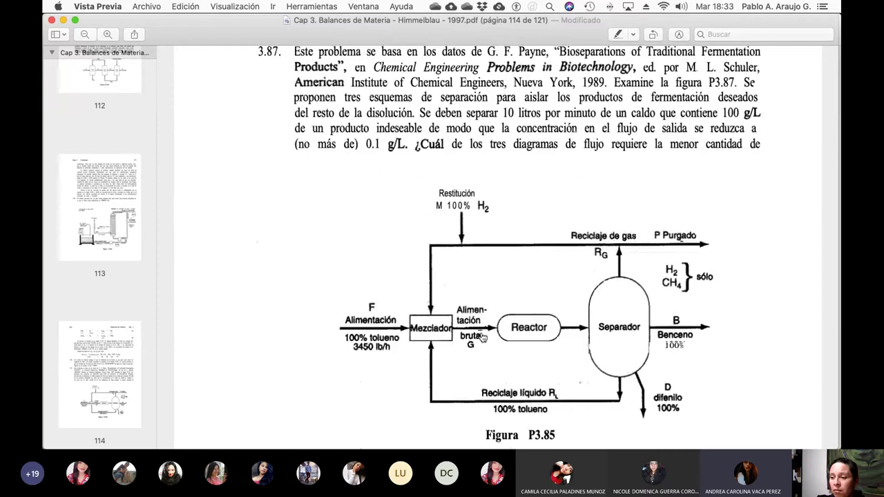
scroll(483, 337, "down", 5)
scroll(483, 337, "up", 9)
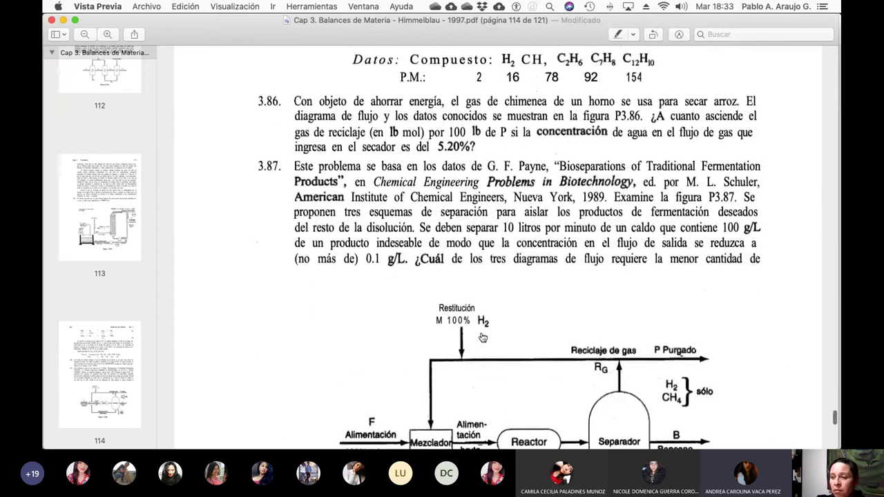
scroll(483, 337, "up", 4)
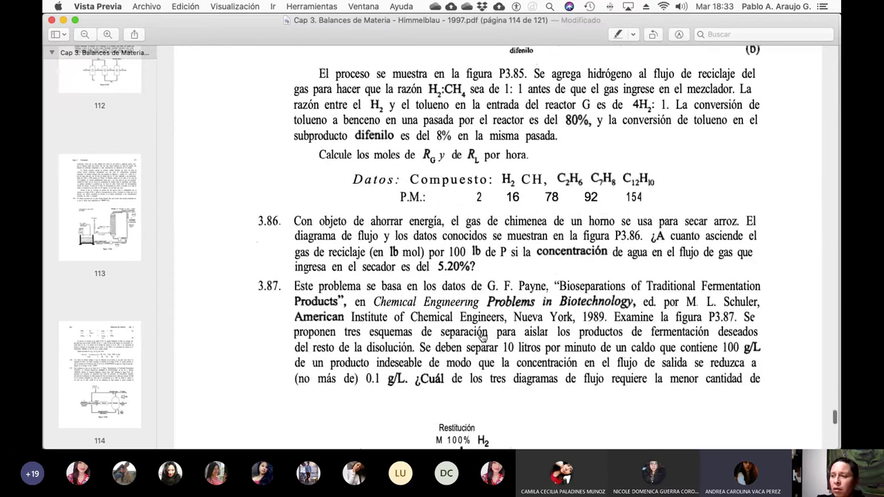
scroll(483, 337, "up", 14)
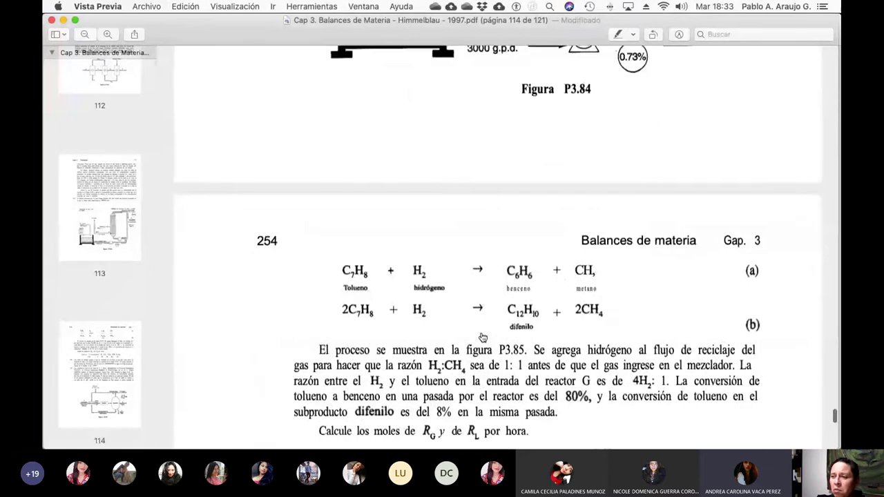
- Review the problems and process diagrams backwards from Figure P3.84 on page 113 to Figure P3.77 on page 109 of the PDF
scroll(483, 337, "up", 8)
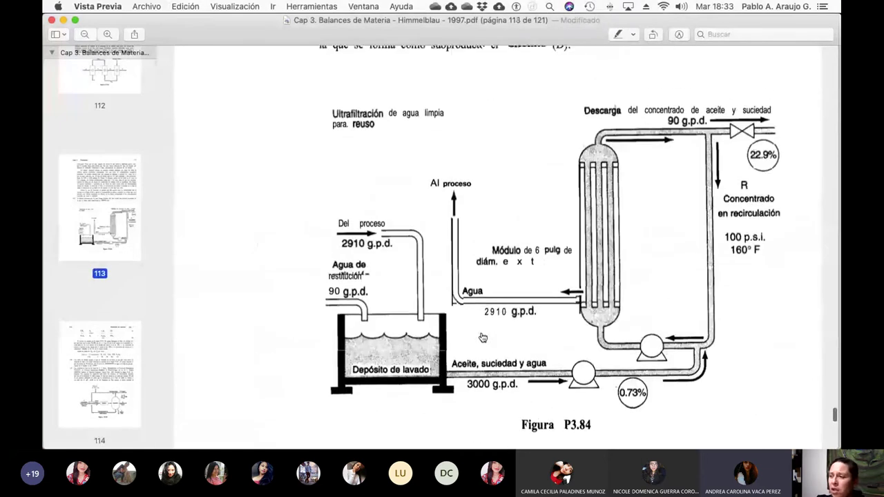
scroll(483, 337, "up", 6)
scroll(482, 337, "up", 8)
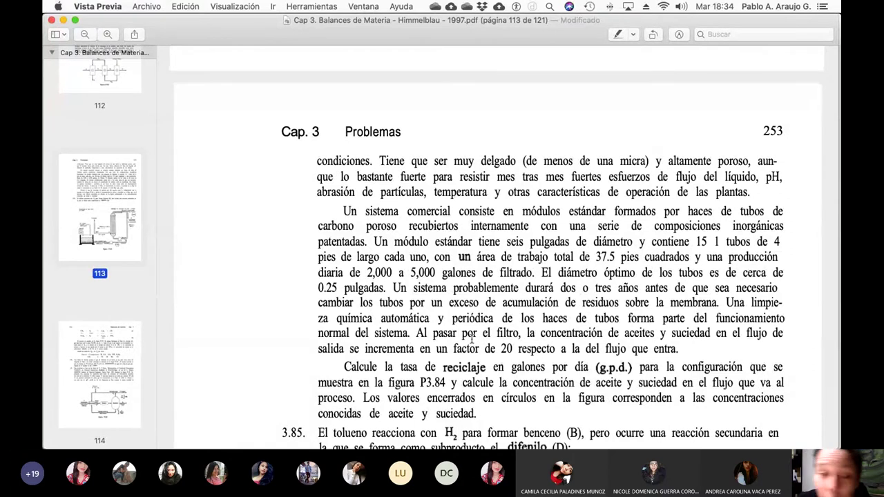
scroll(471, 336, "up", 15)
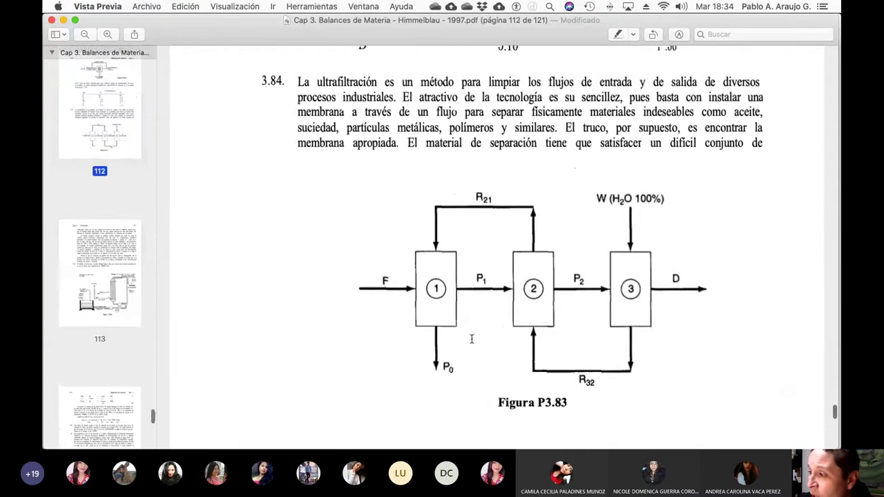
scroll(472, 338, "up", 10)
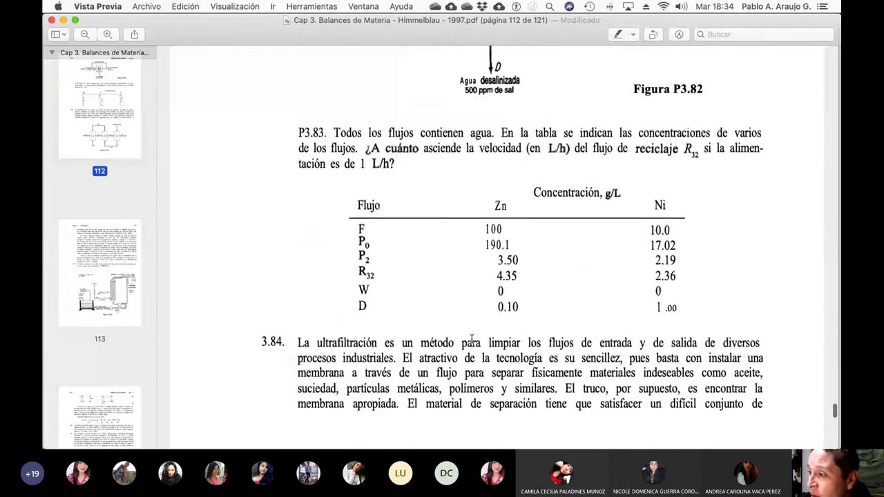
scroll(472, 338, "up", 12)
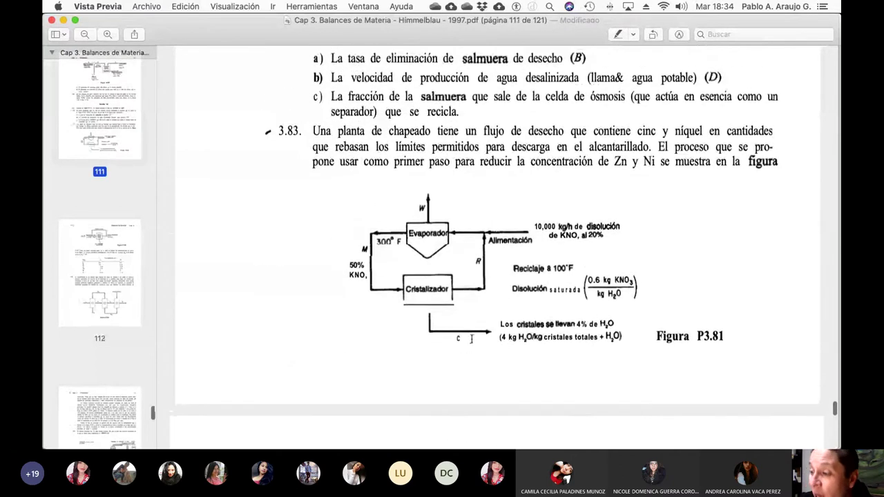
scroll(471, 340, "up", 2)
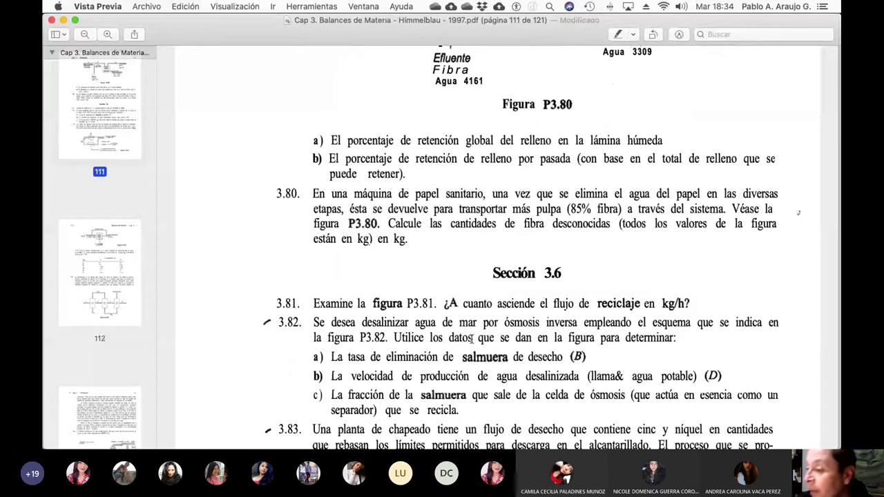
scroll(472, 338, "up", 20)
scroll(471, 340, "up", 20)
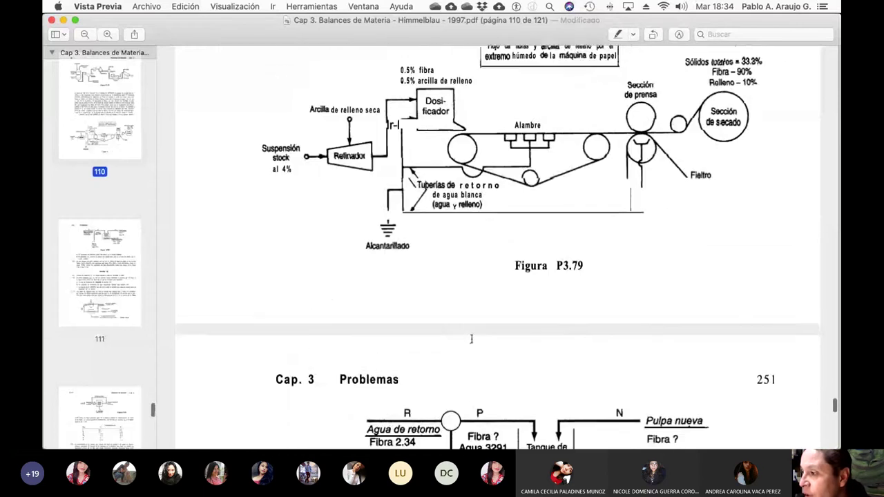
scroll(472, 340, "up", 20)
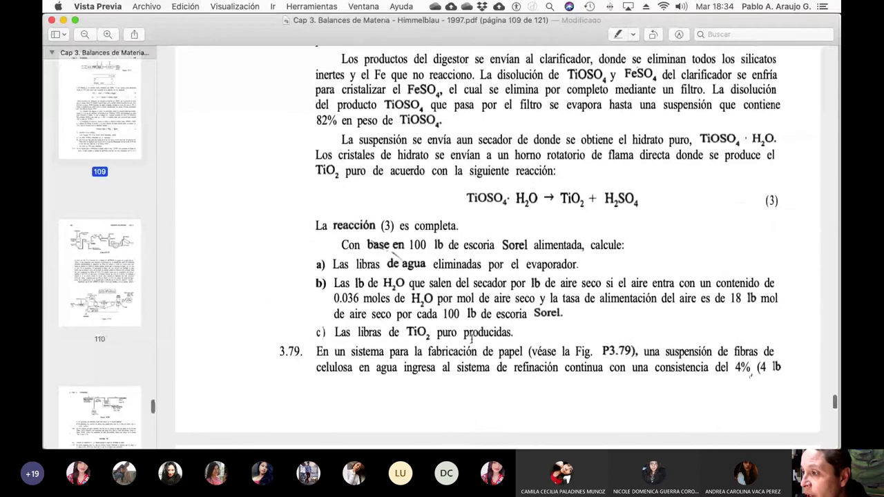
scroll(472, 340, "up", 20)
scroll(472, 337, "up", 9)
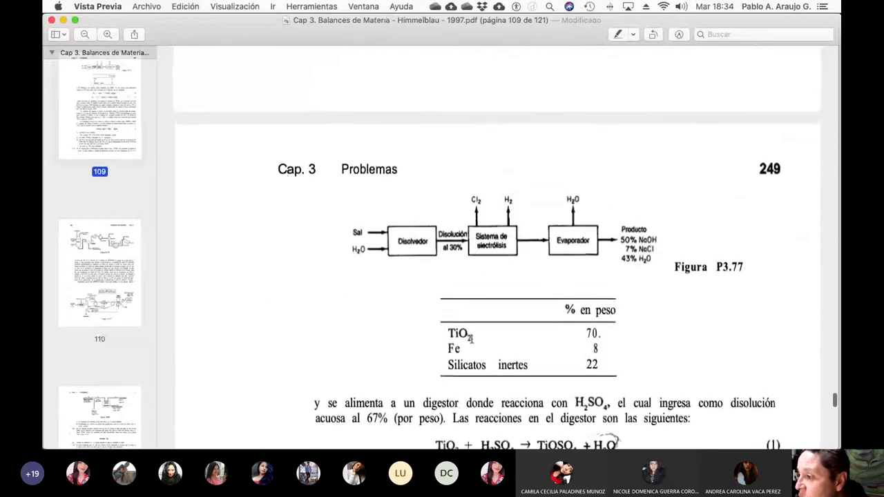